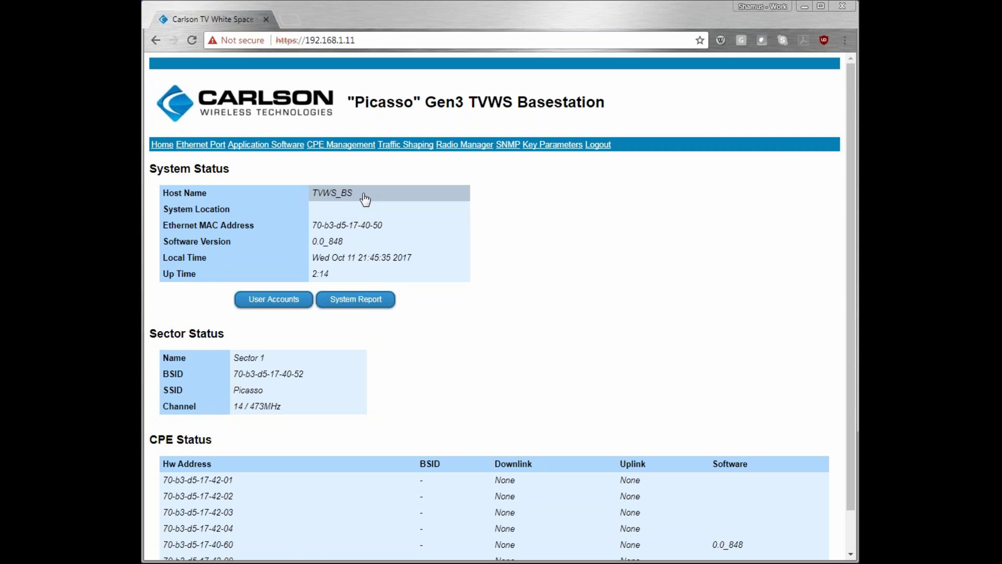
Step: Change the host name from TVWS_BS to Base, cancel the System Location edit, and begin editing Sector Name
{"action": "left_click", "coordinate": [355, 196]}
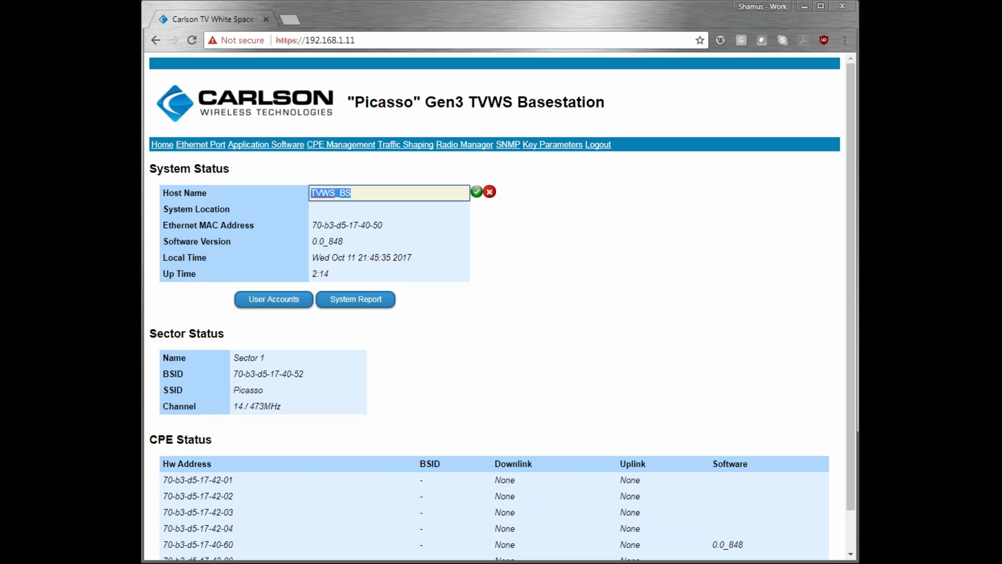
{"action": "type", "text": "Base"}
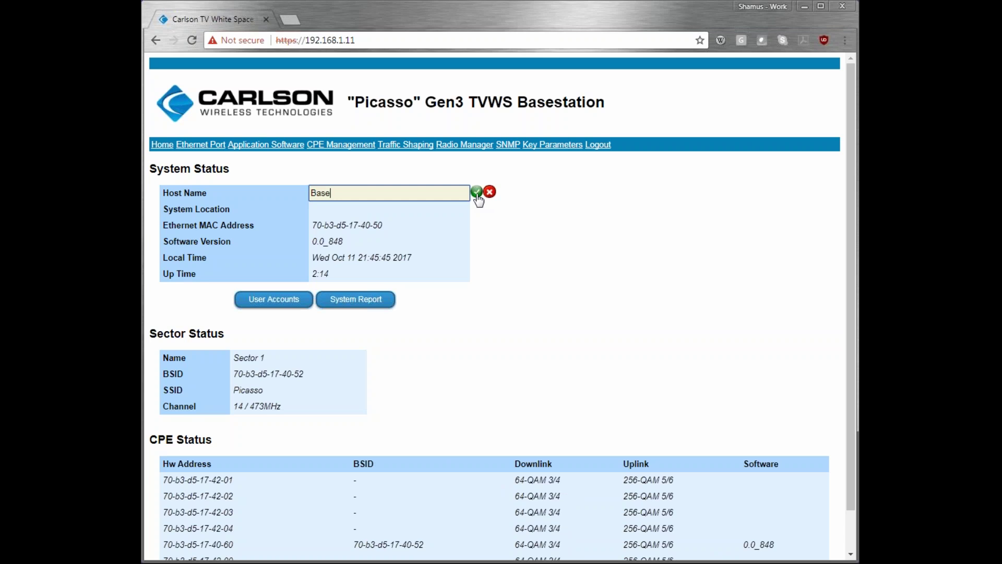
{"action": "left_click", "coordinate": [476, 193]}
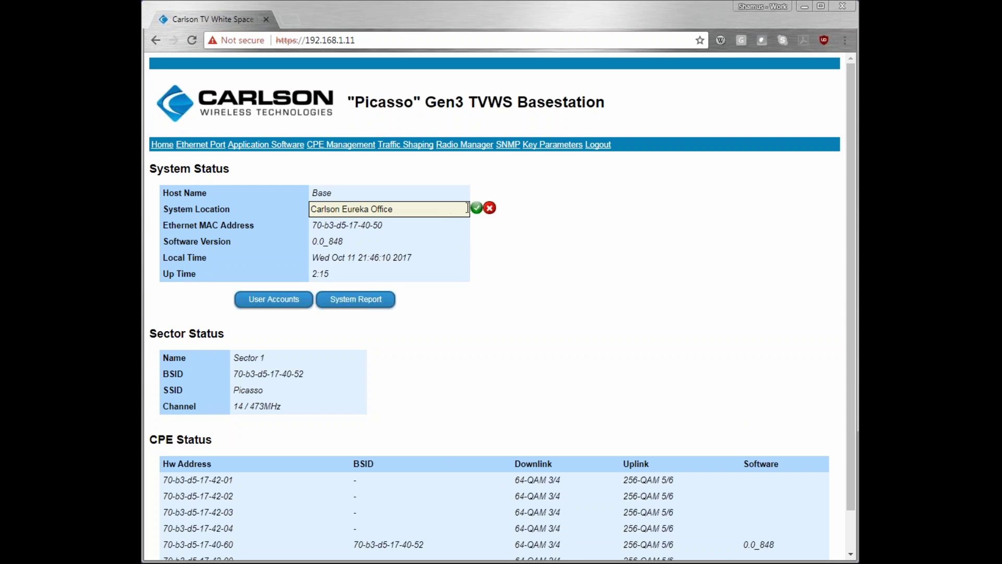
{"action": "left_click", "coordinate": [488, 208]}
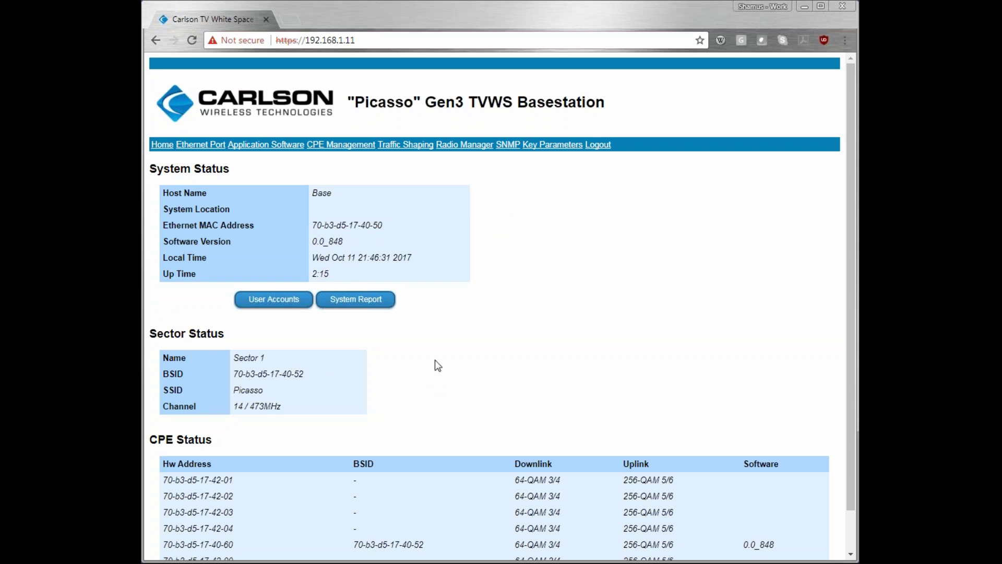
{"action": "left_click", "coordinate": [279, 358]}
Step: Scroll down, view the User Accounts page, then open the System Report
{"action": "scroll", "coordinate": [593, 517], "scroll_direction": "down", "scroll_amount": 1}
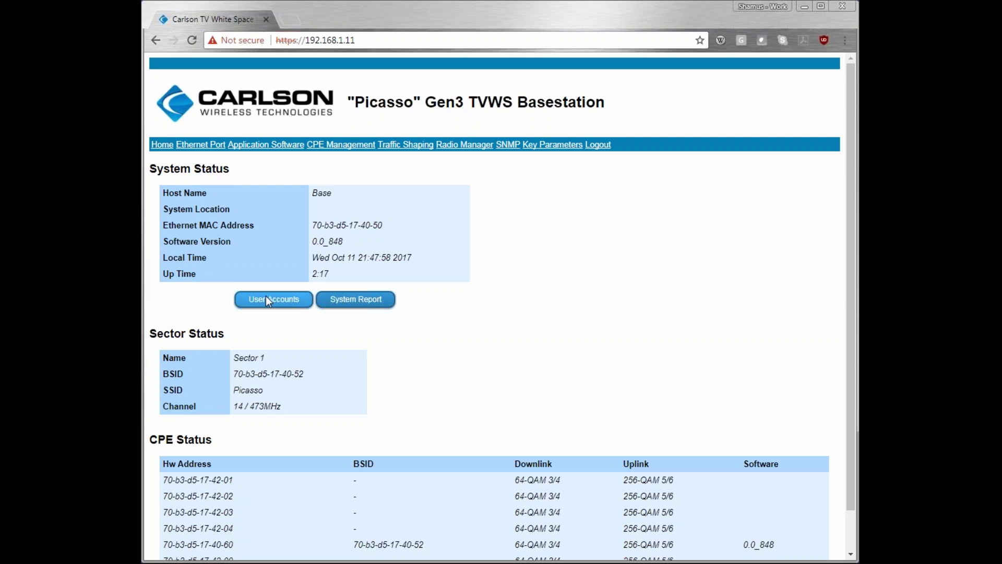
{"action": "left_click", "coordinate": [266, 299]}
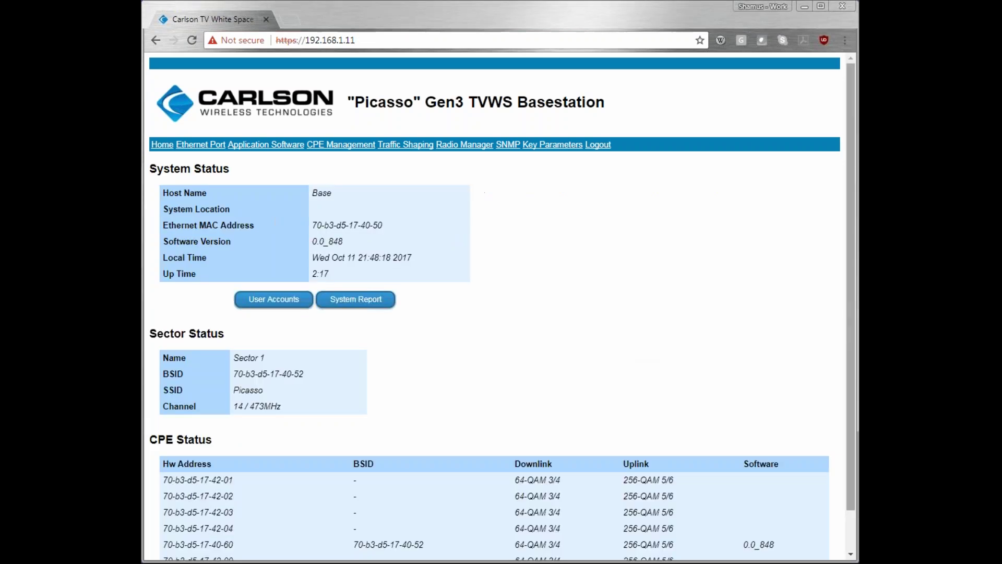
{"action": "left_click", "coordinate": [355, 297]}
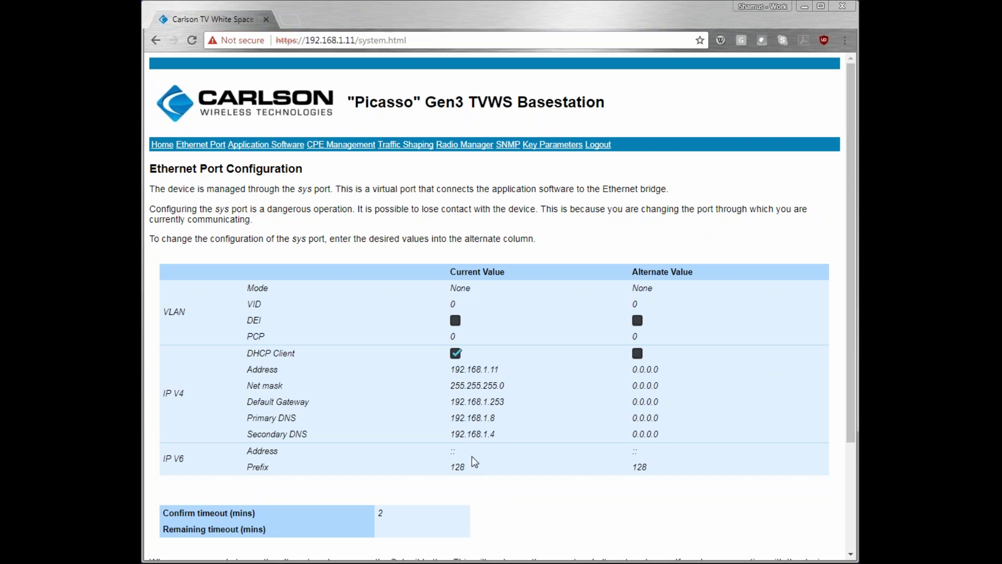
Step: Inspect the sys port's Alternate IPv4 Address, leaving it at 0.0.0.0, and scroll down to Submit
{"action": "left_click", "coordinate": [658, 370]}
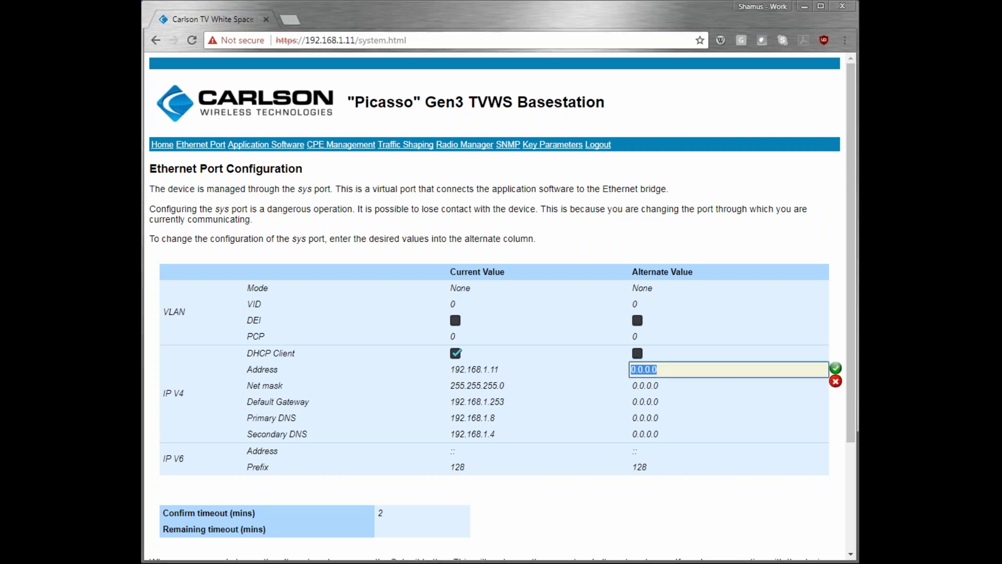
{"action": "scroll", "coordinate": [365, 418], "scroll_direction": "down", "scroll_amount": 3}
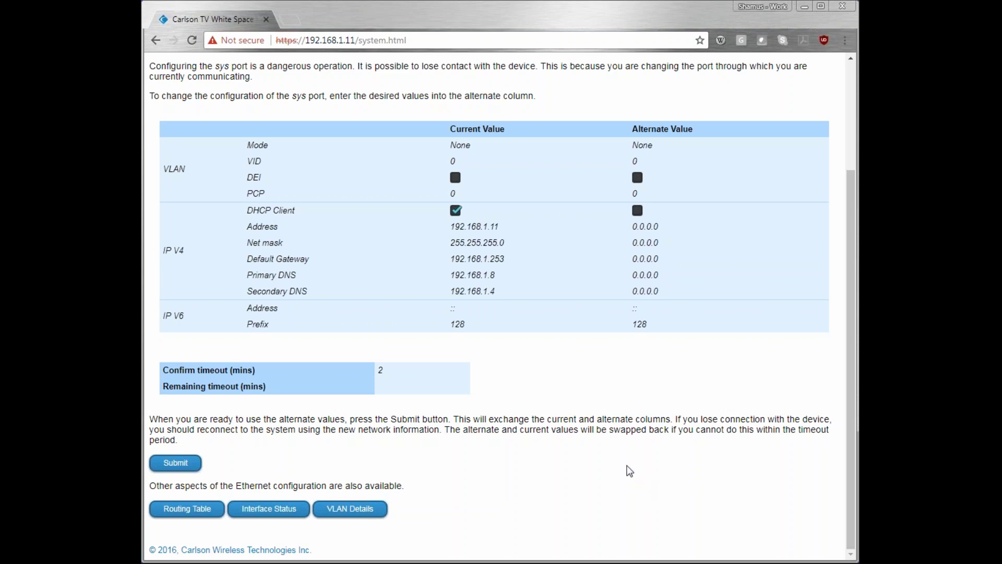
{"action": "left_click_drag", "start_coordinate": [853, 243], "coordinate": [846, 177]}
{"action": "scroll", "coordinate": [846, 177], "scroll_direction": "down", "scroll_amount": 3}
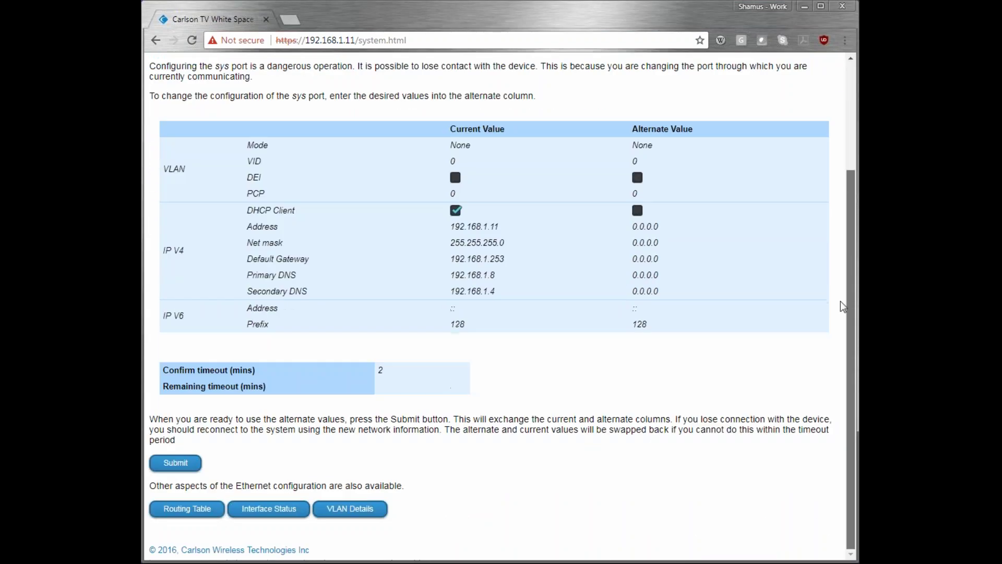
Step: From the Routing Table, browse for a software file without uploading, and select the second software version
{"action": "left_click", "coordinate": [185, 510]}
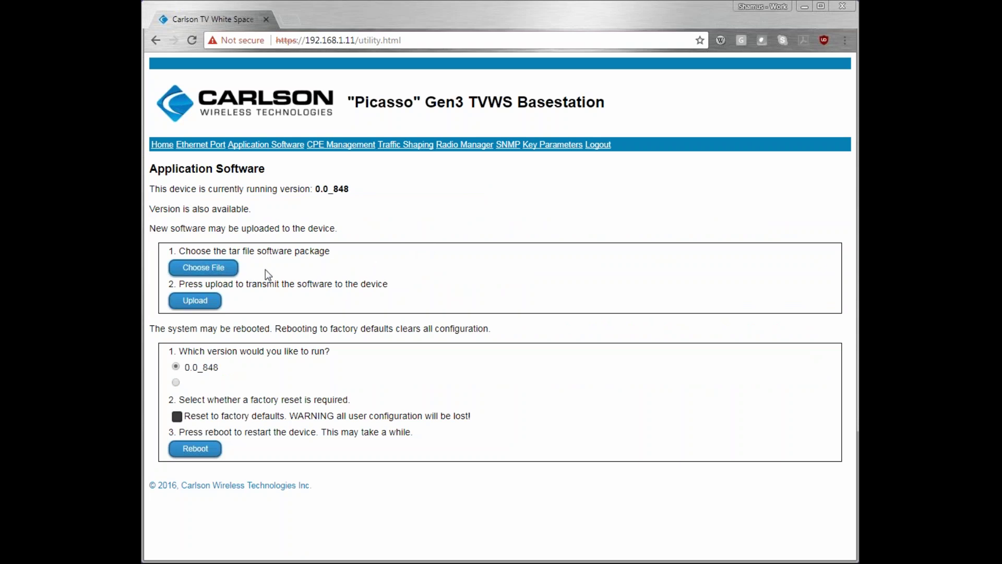
{"action": "left_click", "coordinate": [207, 269]}
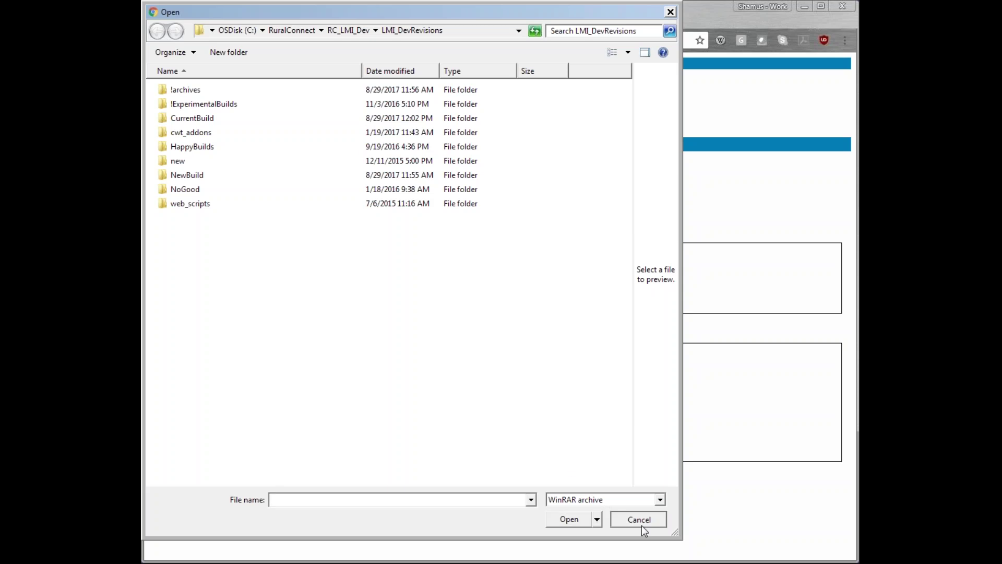
{"action": "left_click", "coordinate": [640, 523]}
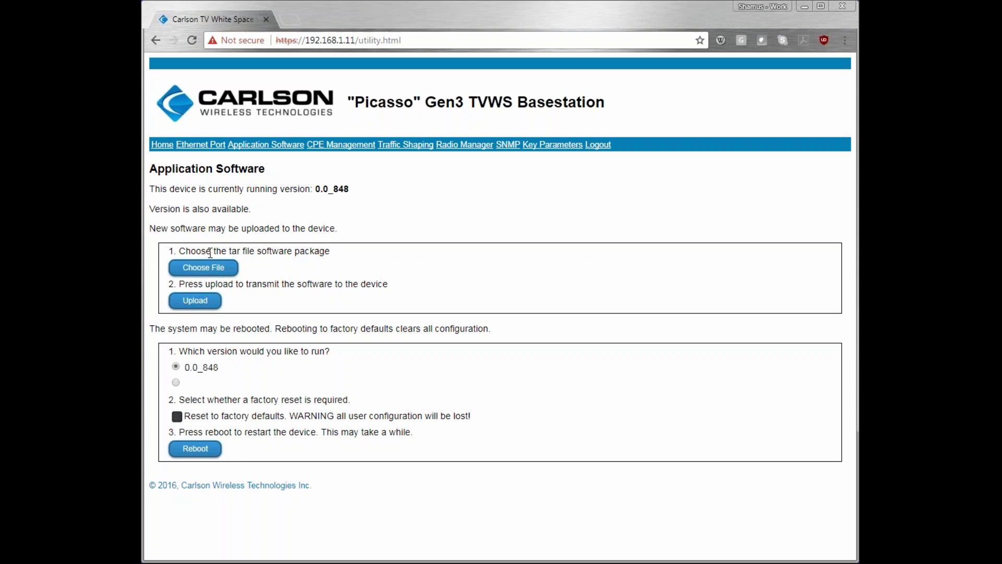
{"action": "left_click", "coordinate": [176, 382]}
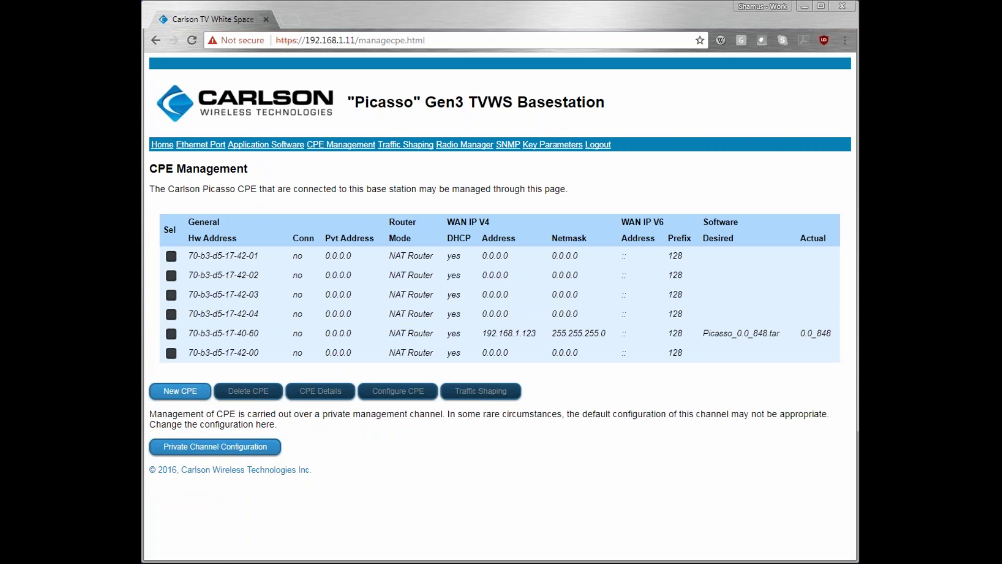
Step: Open CPE 70-b3-d5-17-40-60's details and keep its Desired software as Picasso_0.0_848.tar
{"action": "left_click", "coordinate": [172, 333]}
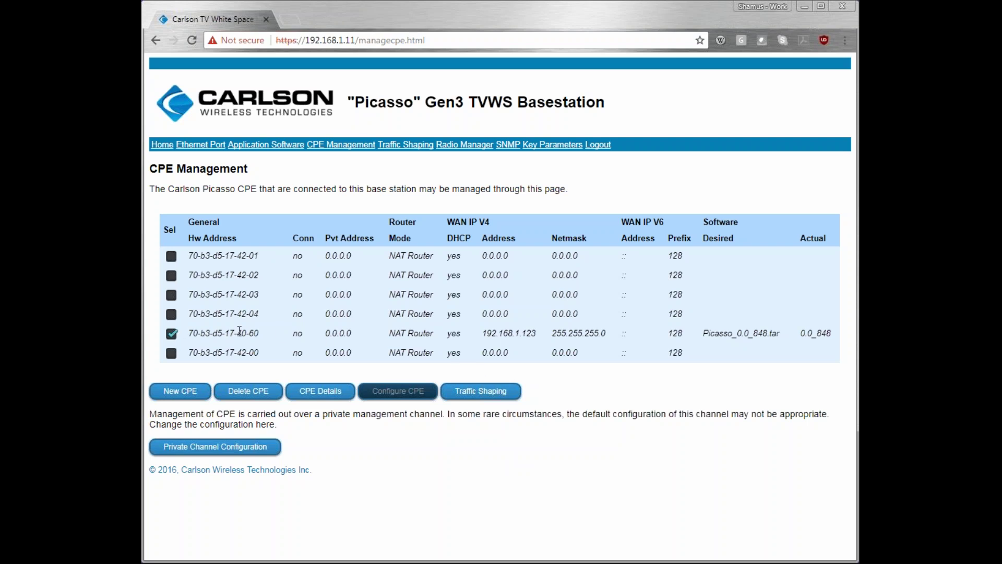
{"action": "left_click", "coordinate": [314, 391]}
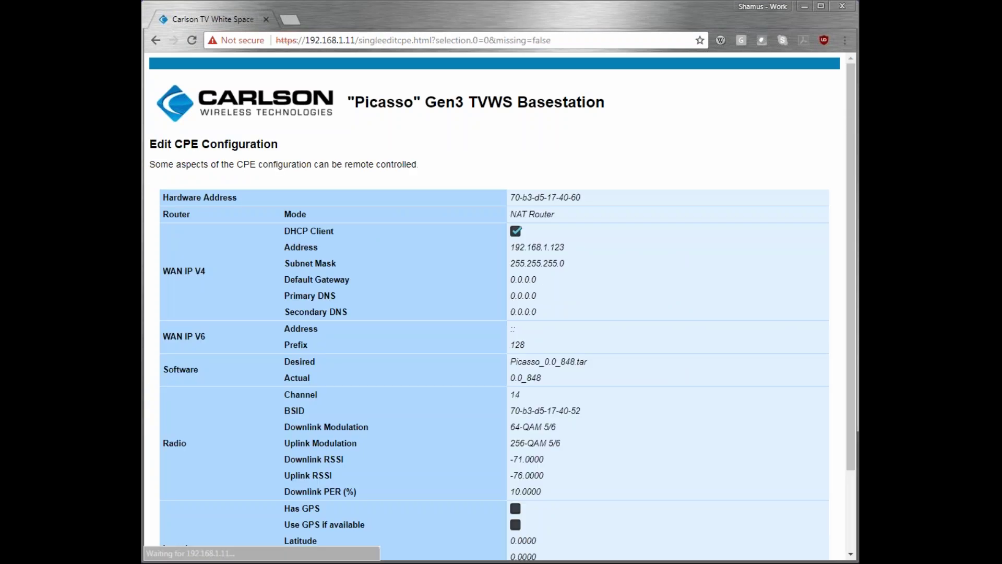
{"action": "scroll", "coordinate": [578, 121], "scroll_direction": "down", "scroll_amount": 2}
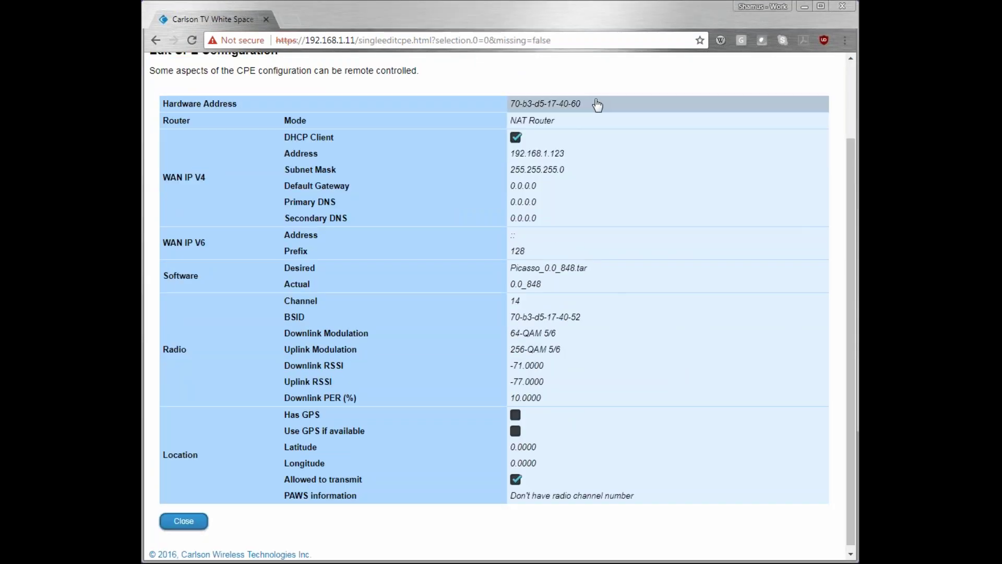
{"action": "left_click", "coordinate": [597, 104]}
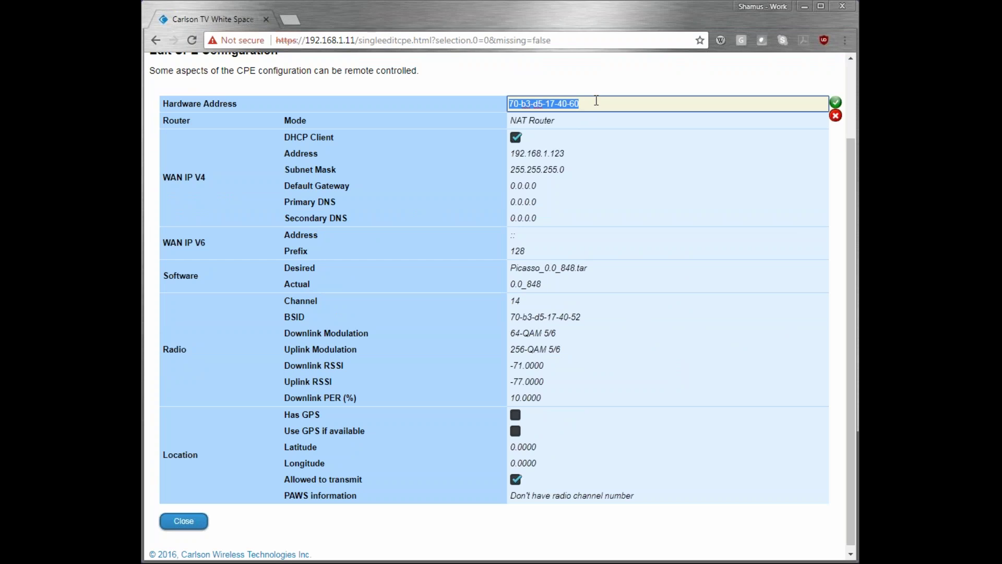
{"action": "key", "text": "Tab"}
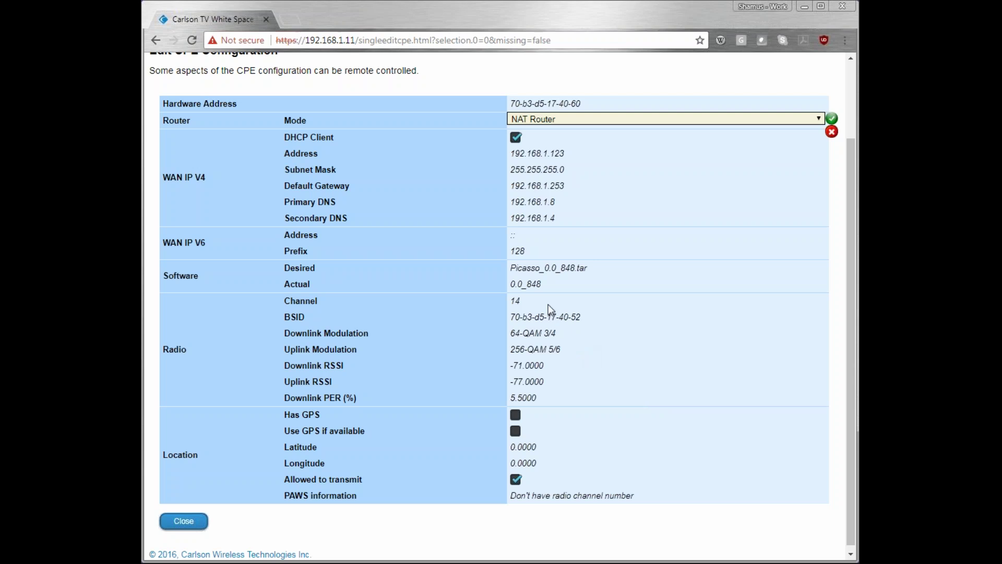
{"action": "left_click", "coordinate": [582, 276]}
{"action": "left_click", "coordinate": [581, 270]}
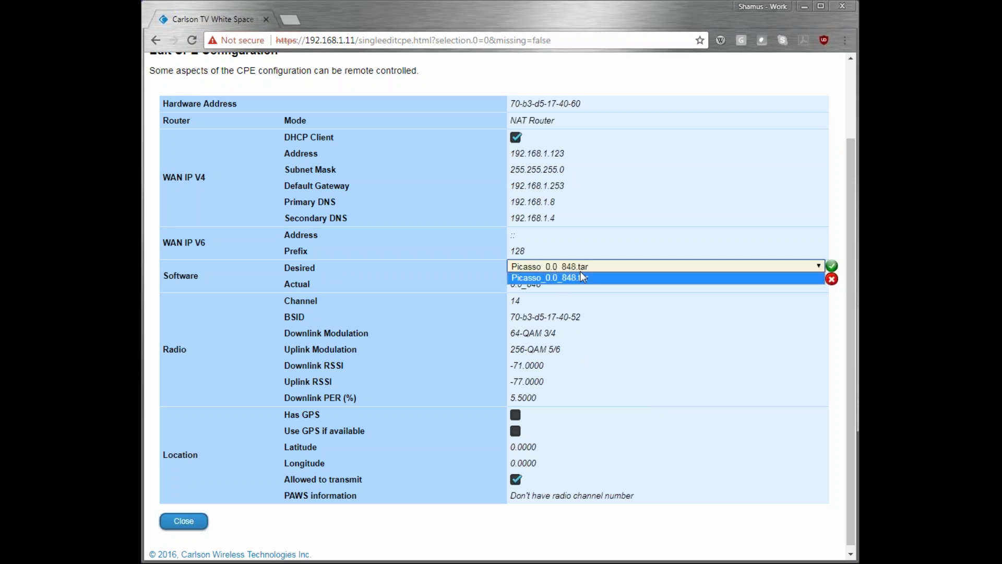
{"action": "left_click", "coordinate": [585, 276]}
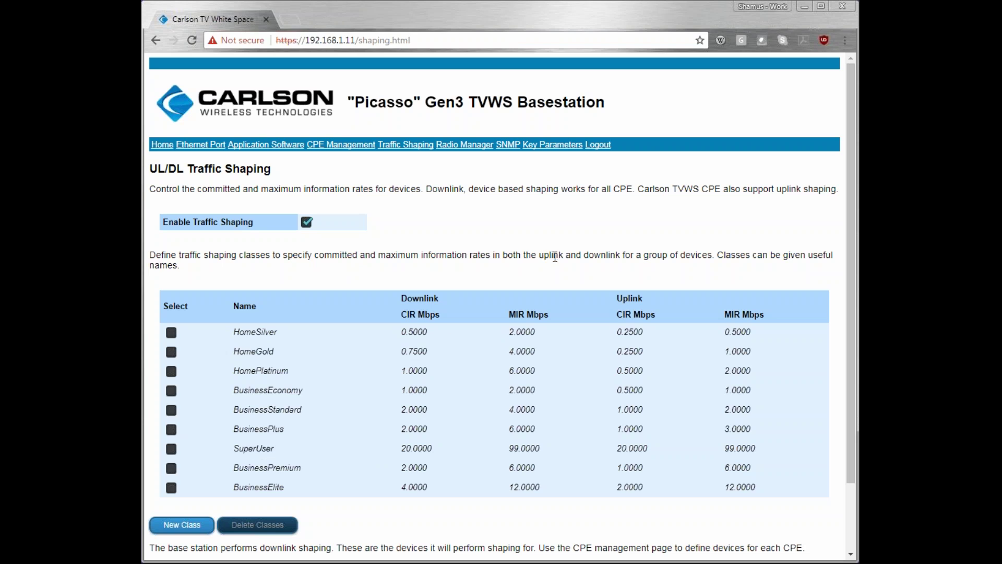
Step: Scroll down the UL/DL Traffic Shaping page
{"action": "scroll", "coordinate": [558, 259], "scroll_direction": "down", "scroll_amount": 3}
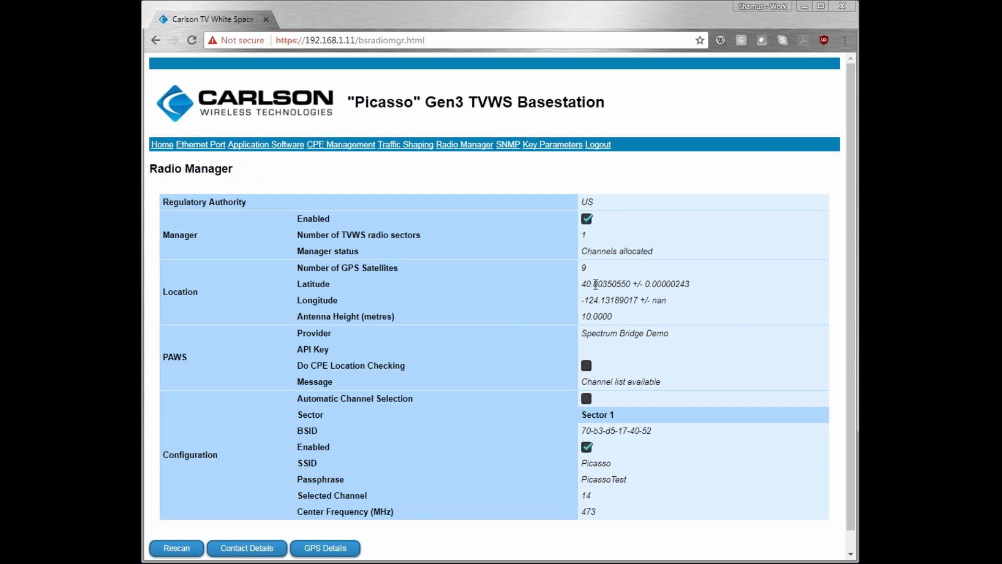
Step: Select the latitude/longitude readings, then start editing the 10.0000 m antenna height
{"action": "left_click_drag", "start_coordinate": [582, 284], "coordinate": [645, 301]}
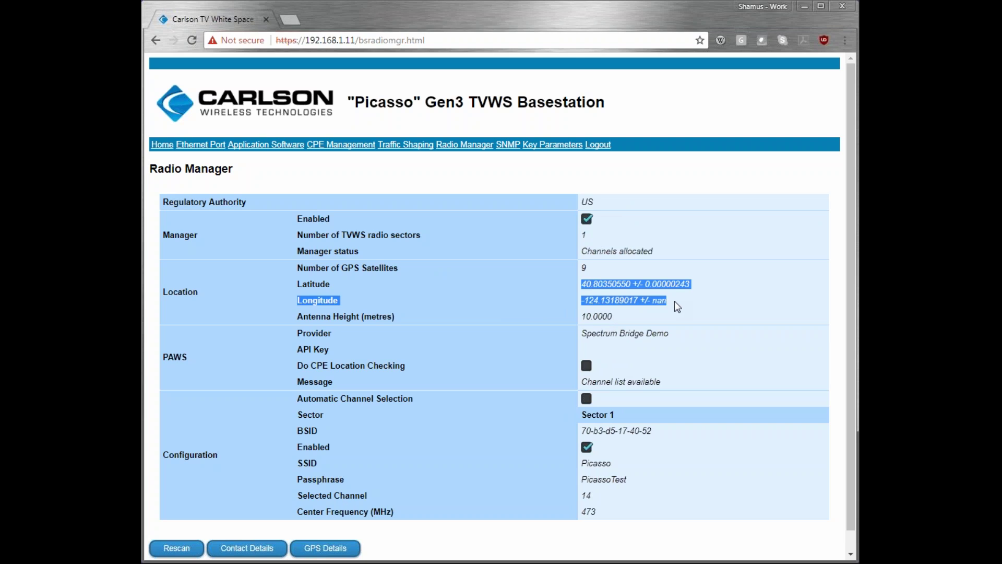
{"action": "left_click", "coordinate": [667, 302]}
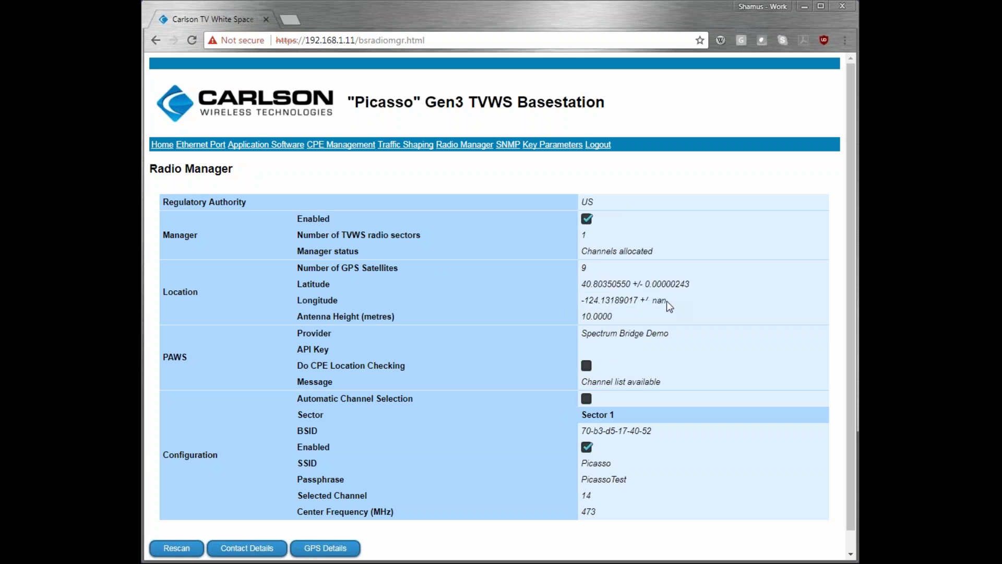
{"action": "left_click", "coordinate": [610, 319]}
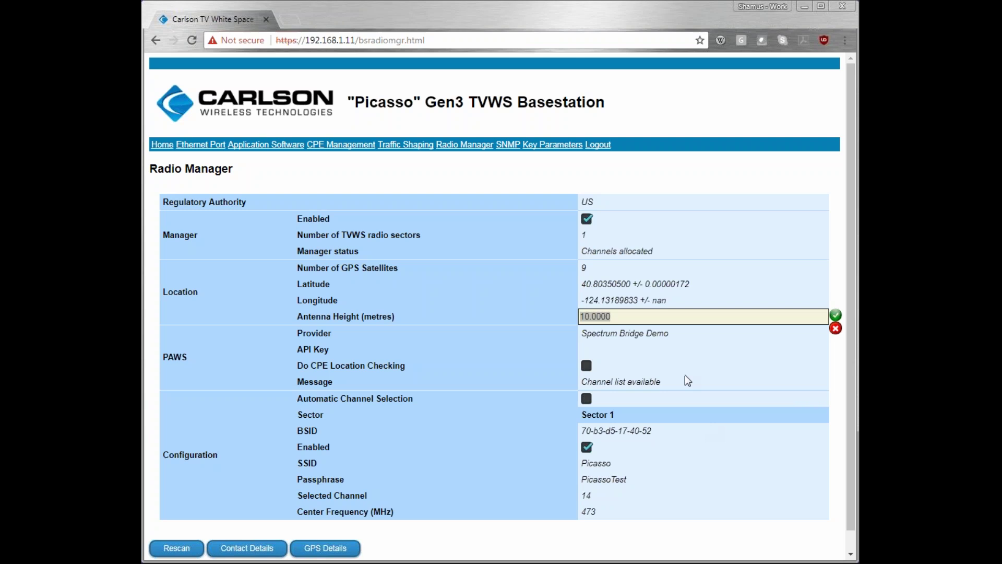
Step: Keep Spectrum Bridge Demo as the PAWS provider, then mark the 'Channel list available' status
{"action": "left_click", "coordinate": [668, 334]}
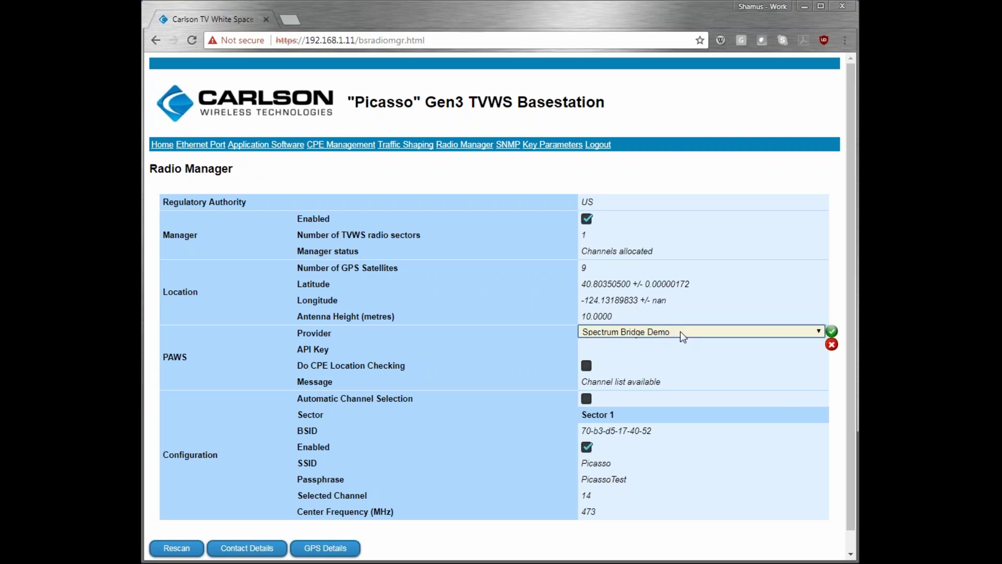
{"action": "left_click", "coordinate": [710, 335]}
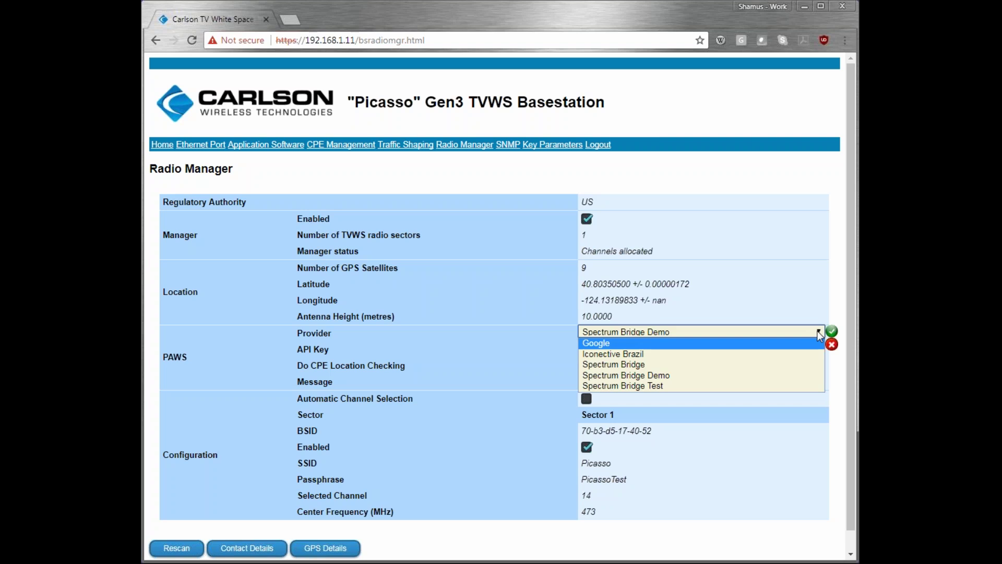
{"action": "left_click", "coordinate": [817, 331]}
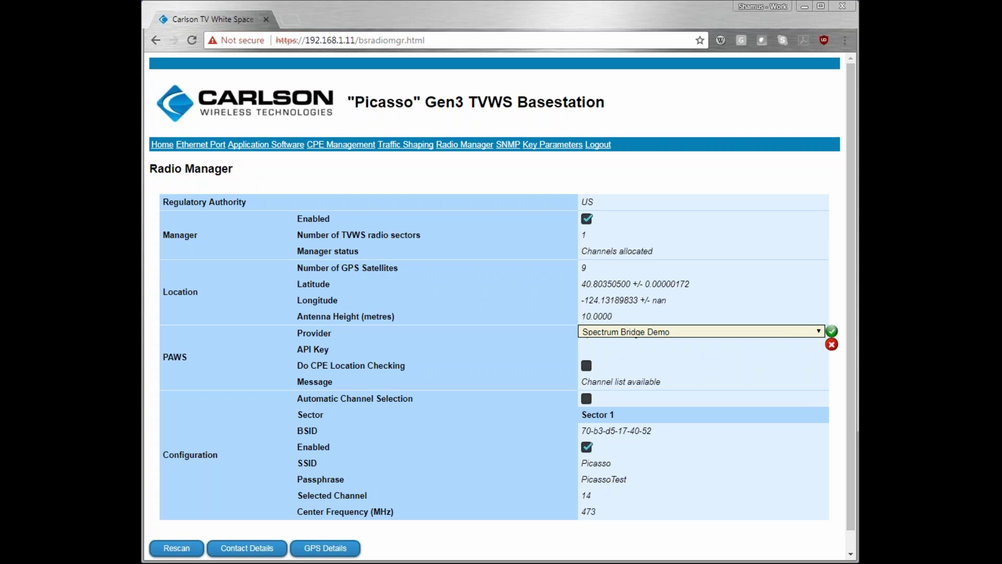
{"action": "left_click", "coordinate": [818, 333]}
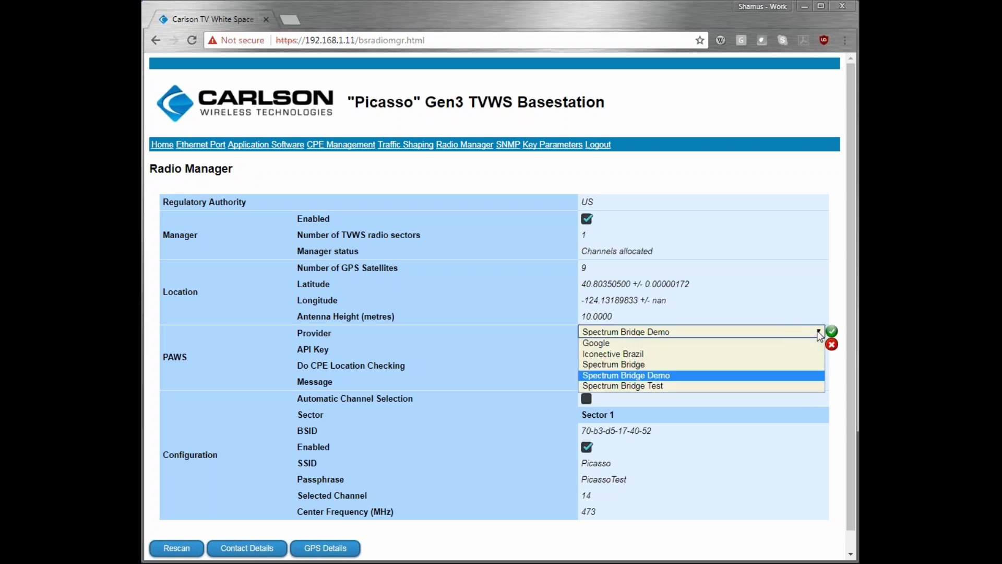
{"action": "left_click", "coordinate": [818, 334]}
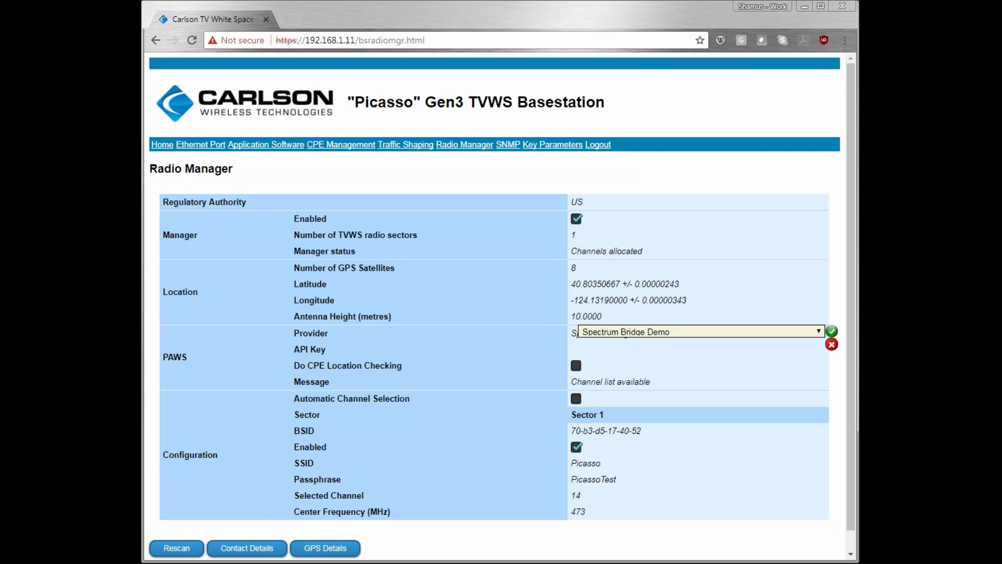
{"action": "left_click", "coordinate": [831, 330]}
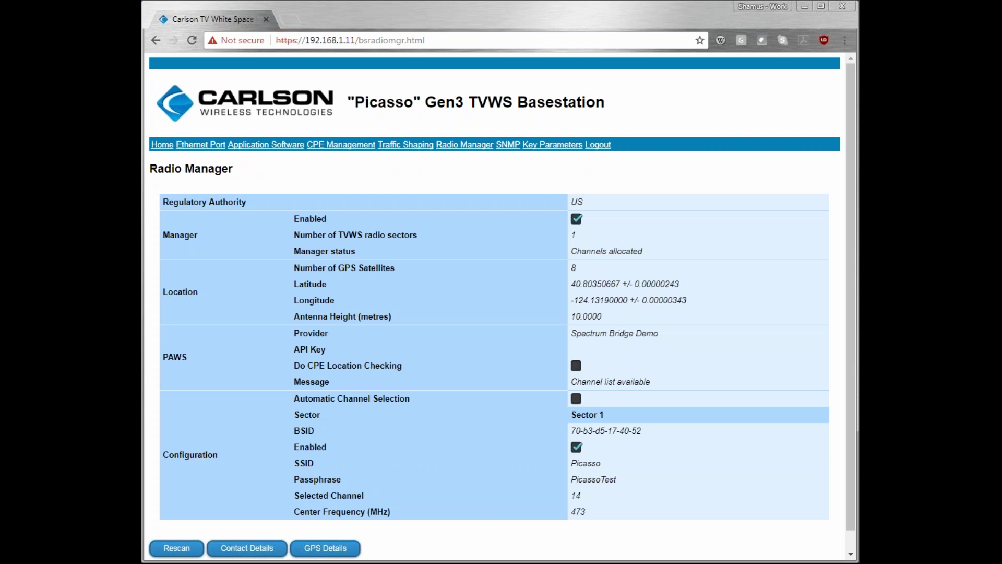
{"action": "left_click_drag", "start_coordinate": [571, 382], "coordinate": [642, 380]}
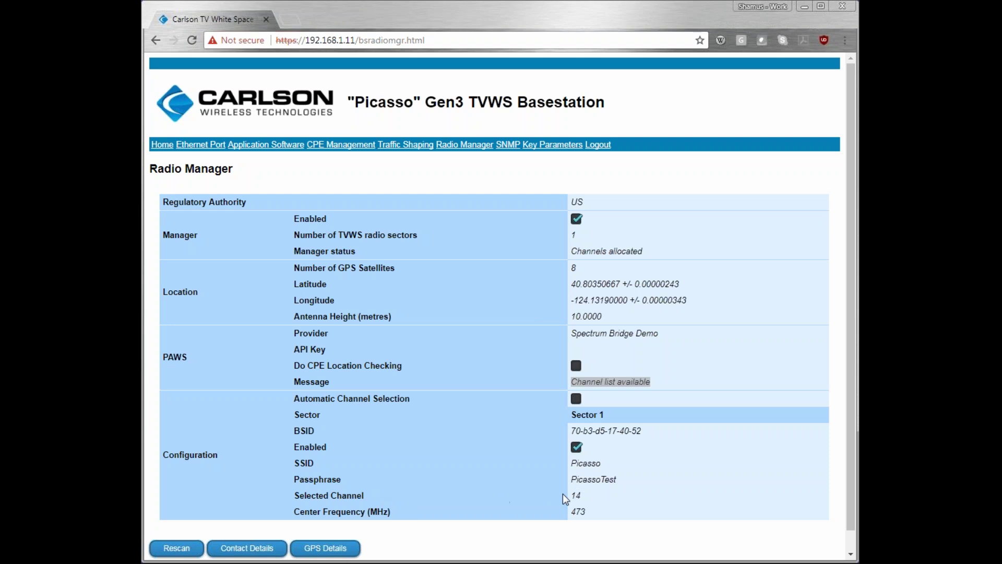
Step: Set Selected Channel to '14, 473MHz, 36dBm, 0', apply it, and mark the 473 centre frequency
{"action": "left_click", "coordinate": [587, 496]}
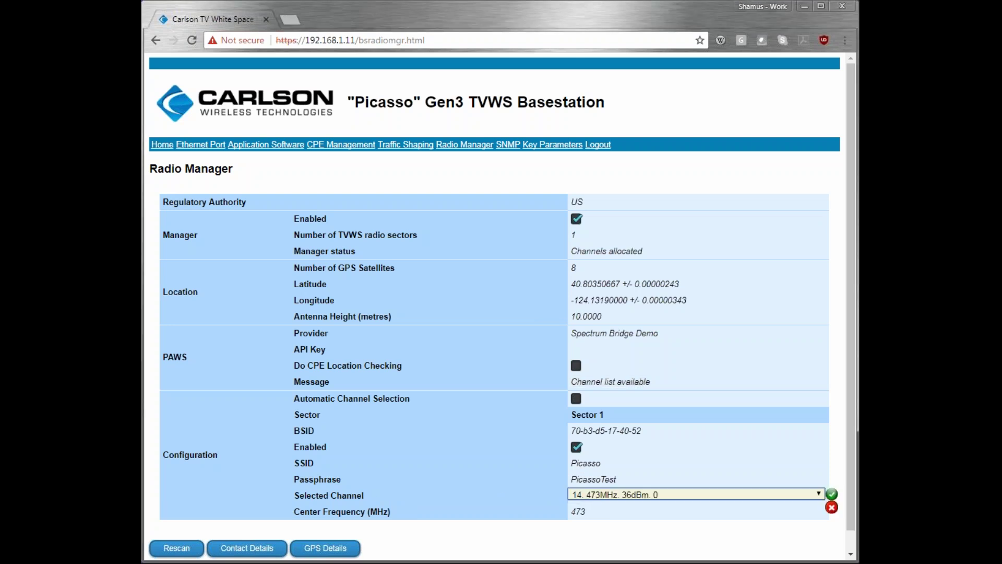
{"action": "left_click", "coordinate": [589, 494]}
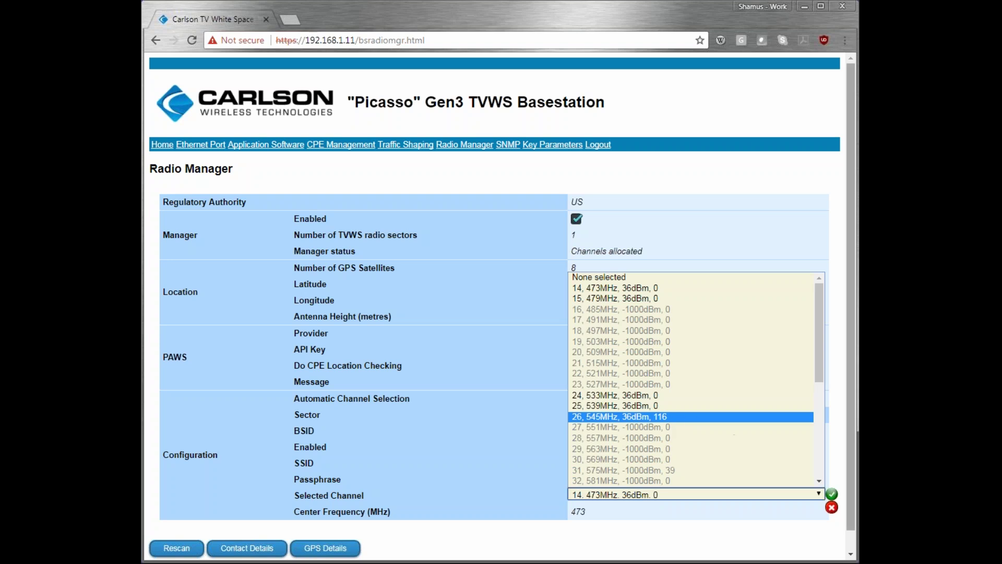
{"action": "left_click", "coordinate": [703, 493]}
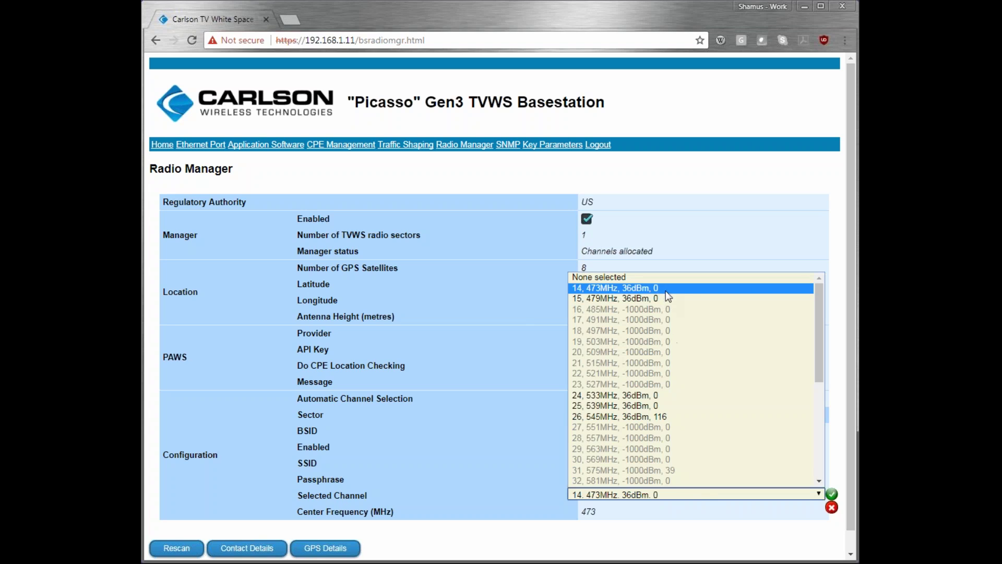
{"action": "left_click_drag", "start_coordinate": [818, 336], "coordinate": [818, 459]}
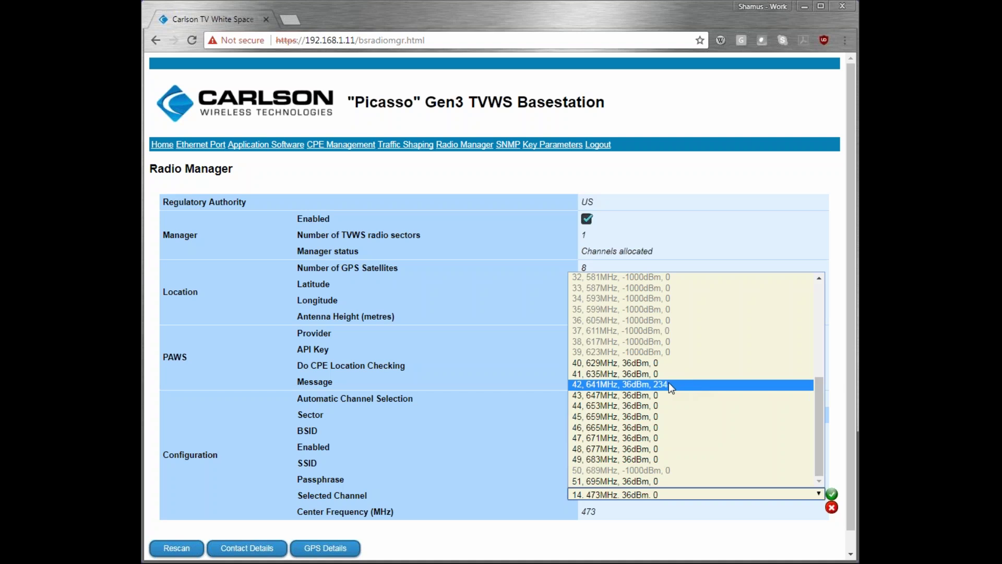
{"action": "left_click_drag", "start_coordinate": [817, 395], "coordinate": [816, 300]}
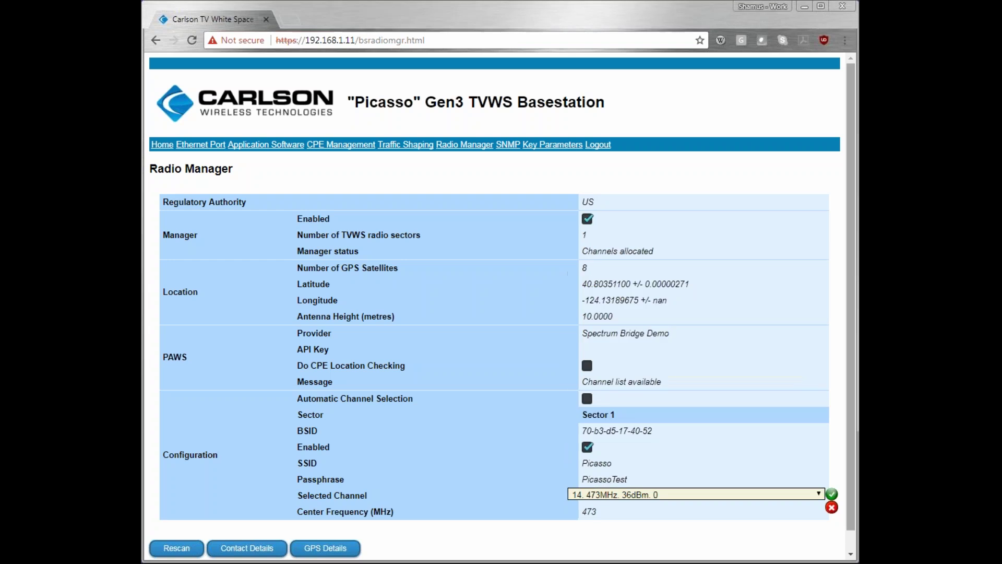
{"action": "left_click", "coordinate": [818, 494]}
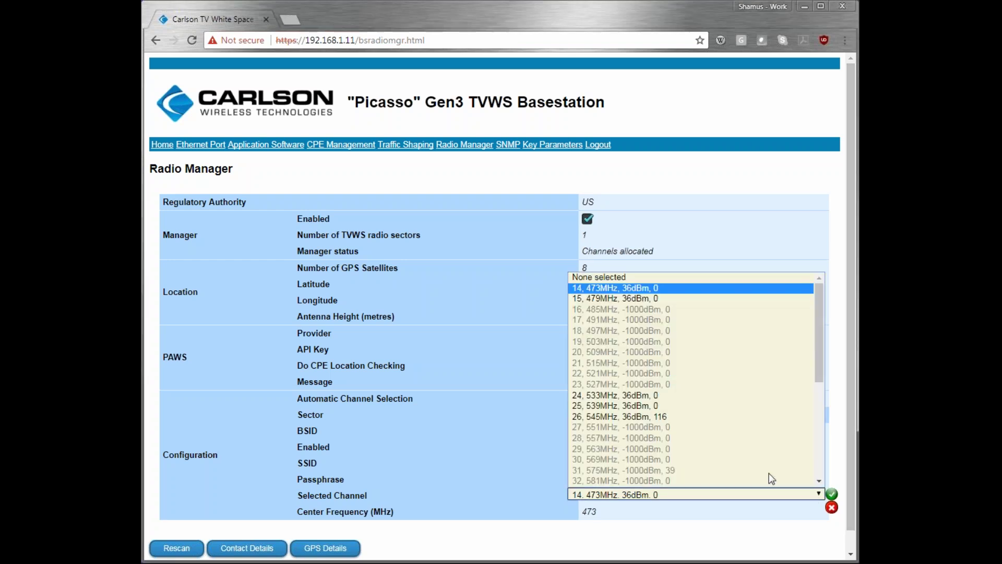
{"action": "scroll", "coordinate": [700, 373], "scroll_direction": "down", "scroll_amount": 7}
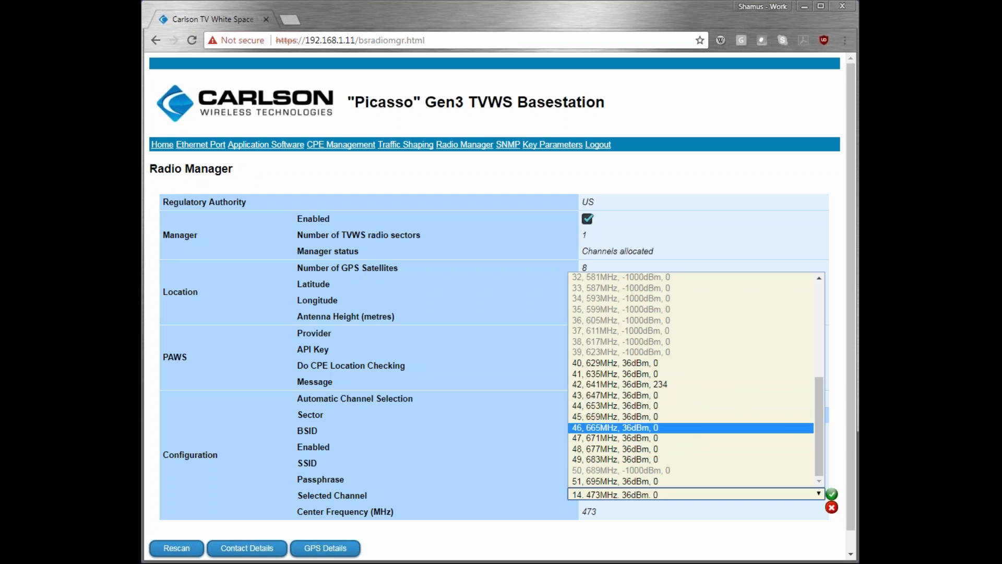
{"action": "scroll", "coordinate": [821, 341], "scroll_direction": "up", "scroll_amount": 5}
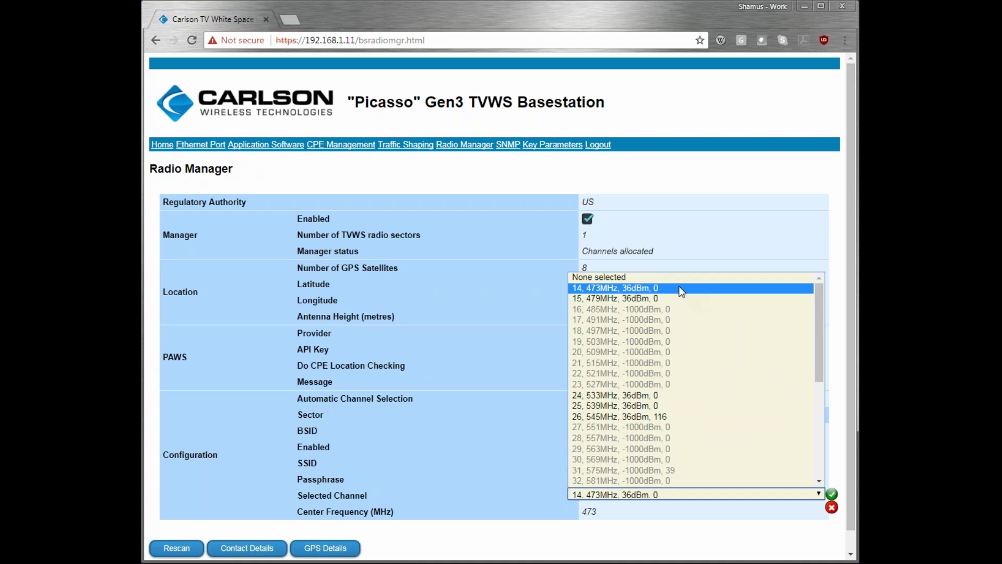
{"action": "left_click", "coordinate": [678, 287]}
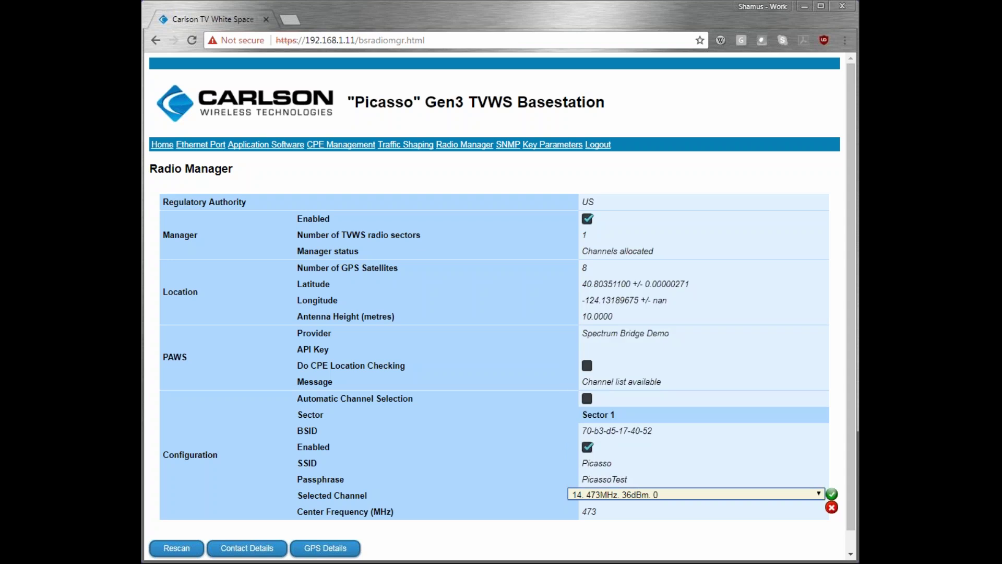
{"action": "left_click", "coordinate": [831, 493]}
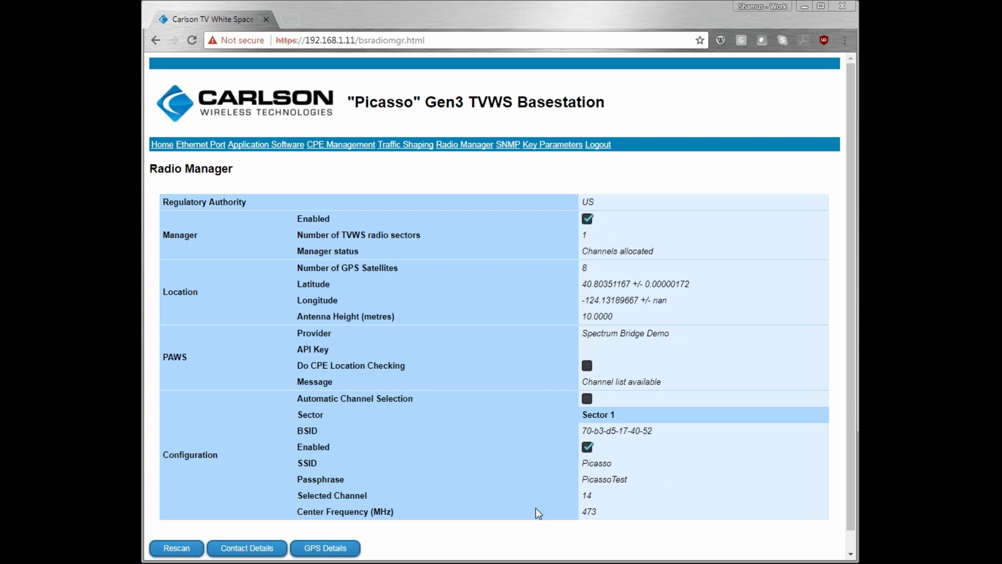
{"action": "double_click", "coordinate": [589, 510]}
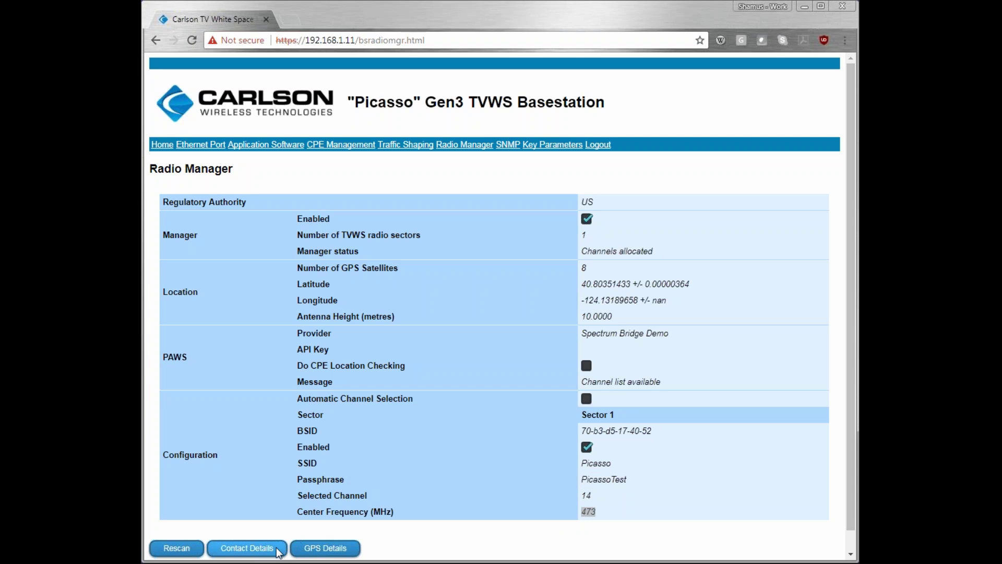
{"action": "left_click", "coordinate": [240, 552]}
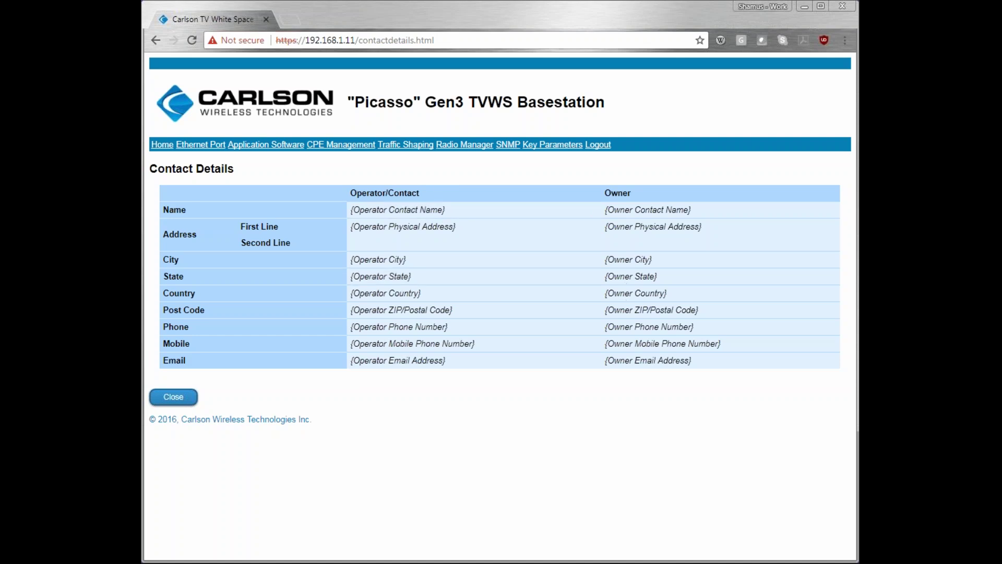
{"action": "left_click", "coordinate": [173, 397]}
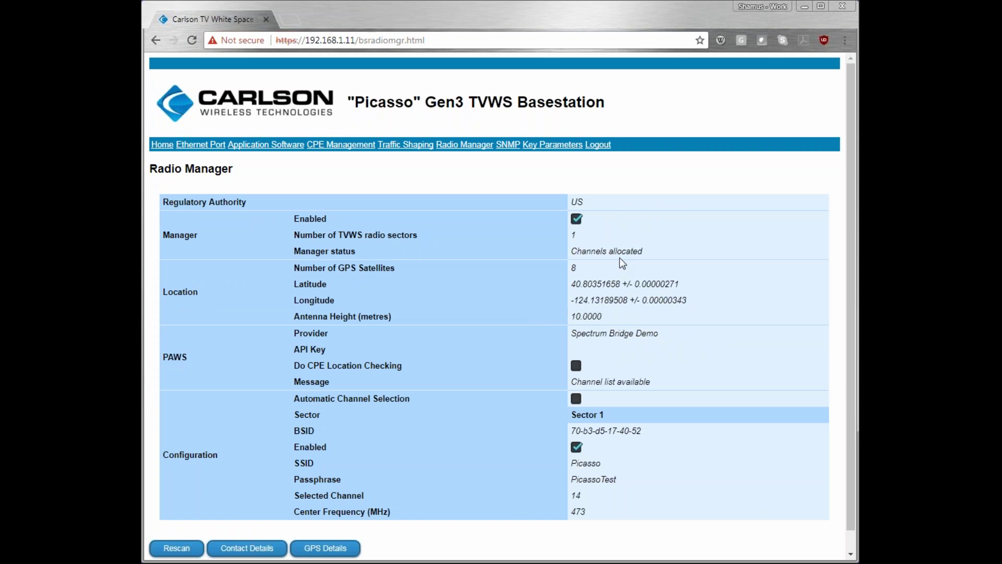
Step: Review GPS details, tick the manual location override, and close back to Radio Manager
{"action": "left_click", "coordinate": [326, 548]}
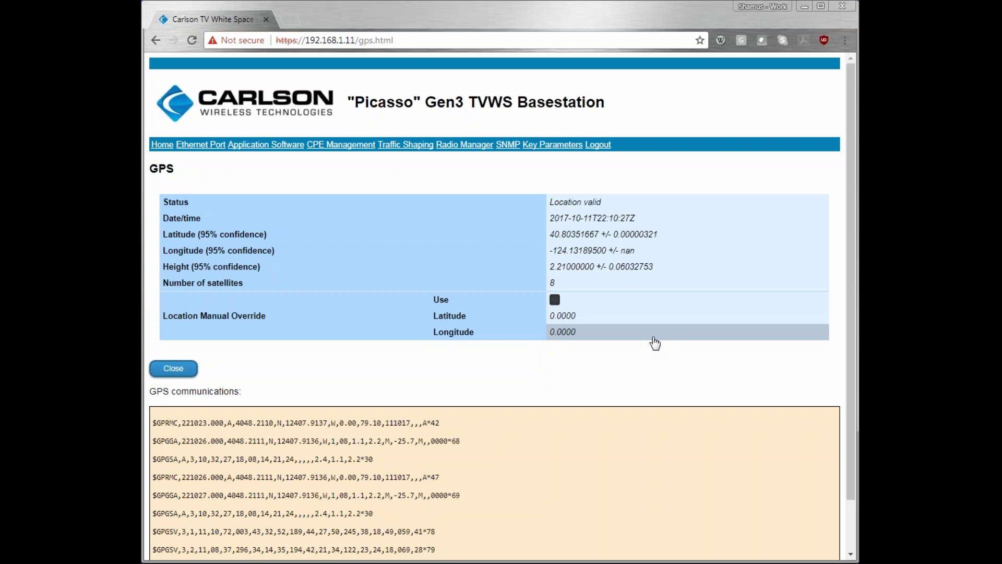
{"action": "left_click", "coordinate": [554, 300]}
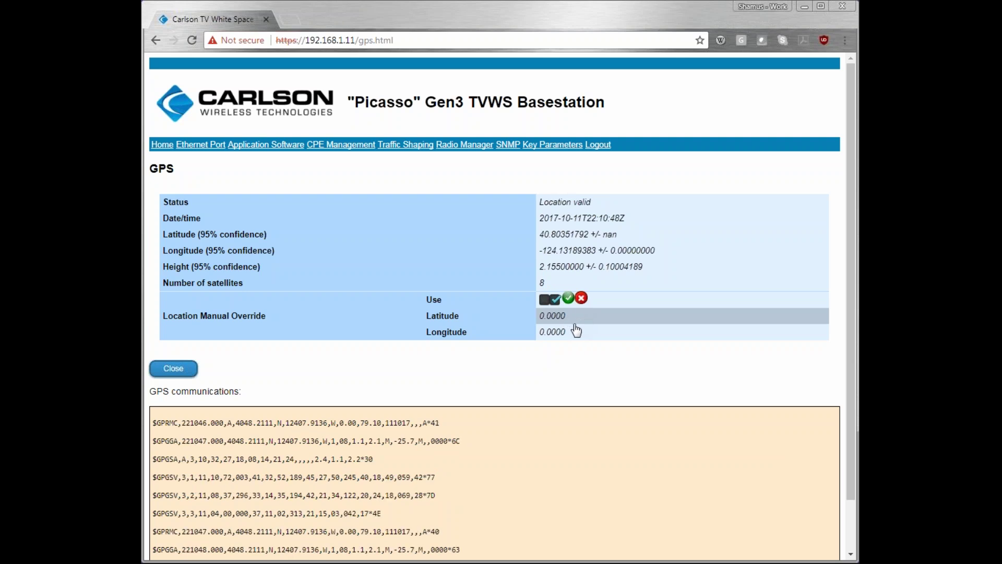
{"action": "left_click", "coordinate": [180, 364]}
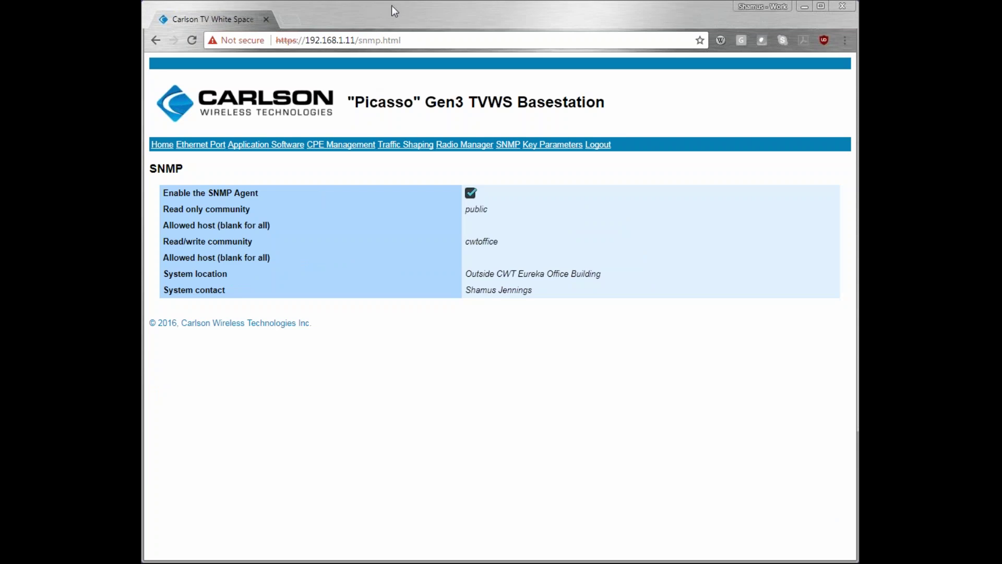
Step: Inspect the SNMP community names, system location and both allowed hosts without changing them
{"action": "left_click", "coordinate": [406, 19]}
{"action": "left_click", "coordinate": [487, 211]}
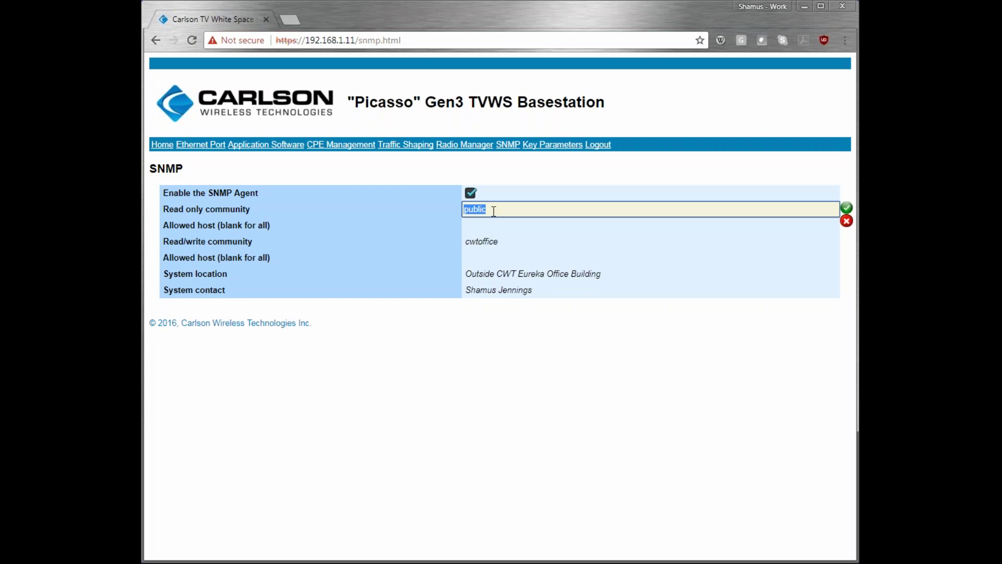
{"action": "left_click", "coordinate": [506, 246]}
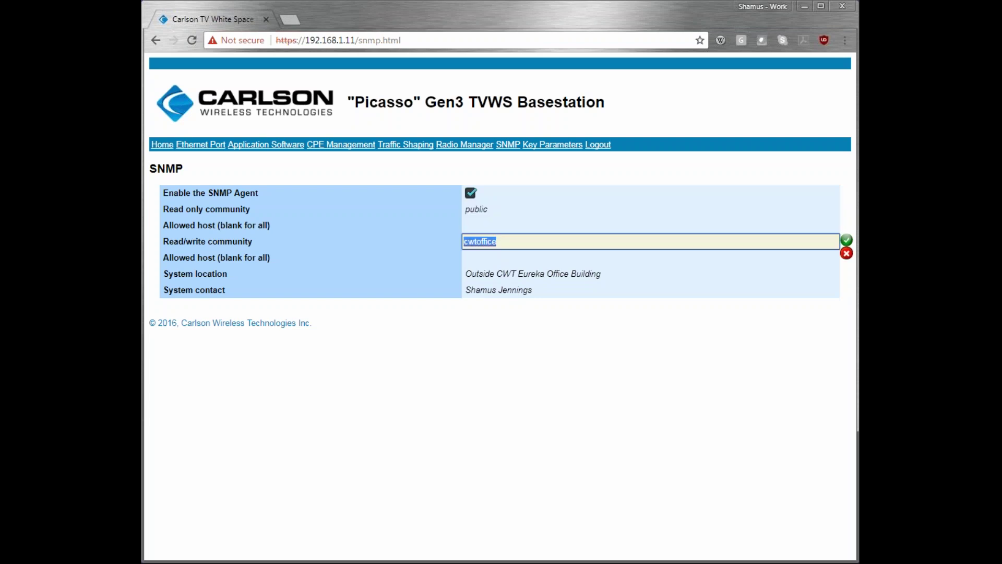
{"action": "left_click", "coordinate": [517, 276]}
{"action": "key", "text": "Return"}
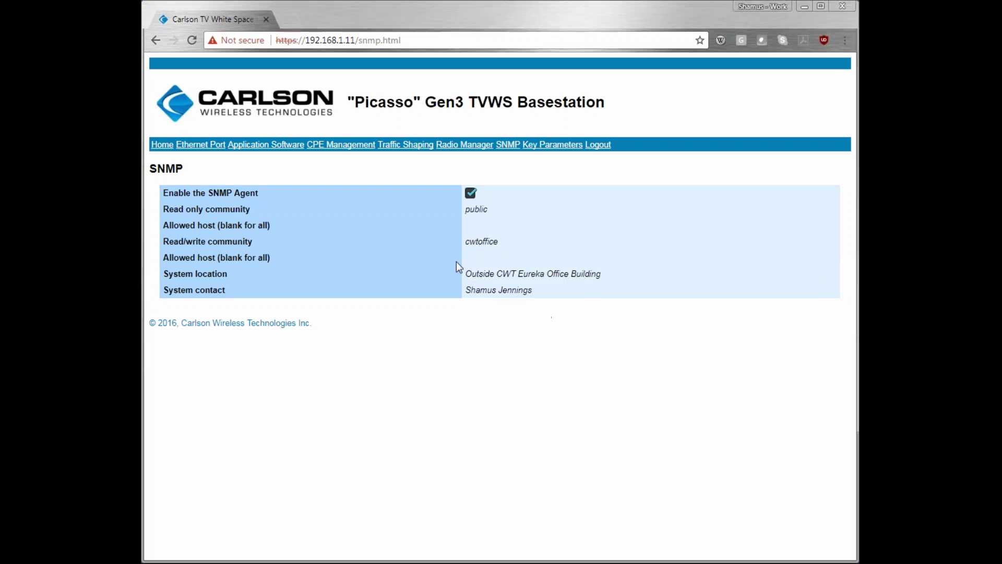
{"action": "left_click", "coordinate": [488, 226]}
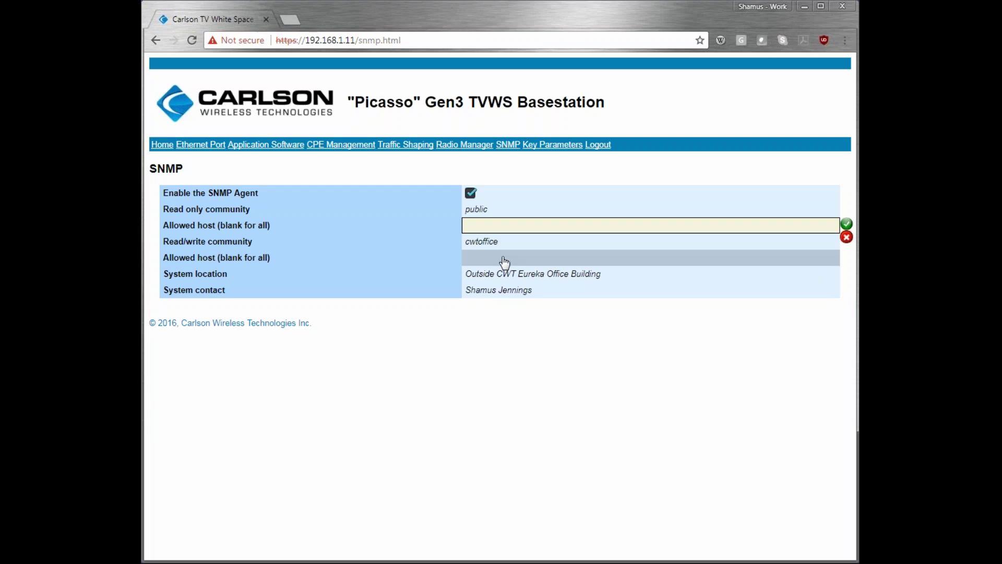
{"action": "left_click", "coordinate": [502, 258]}
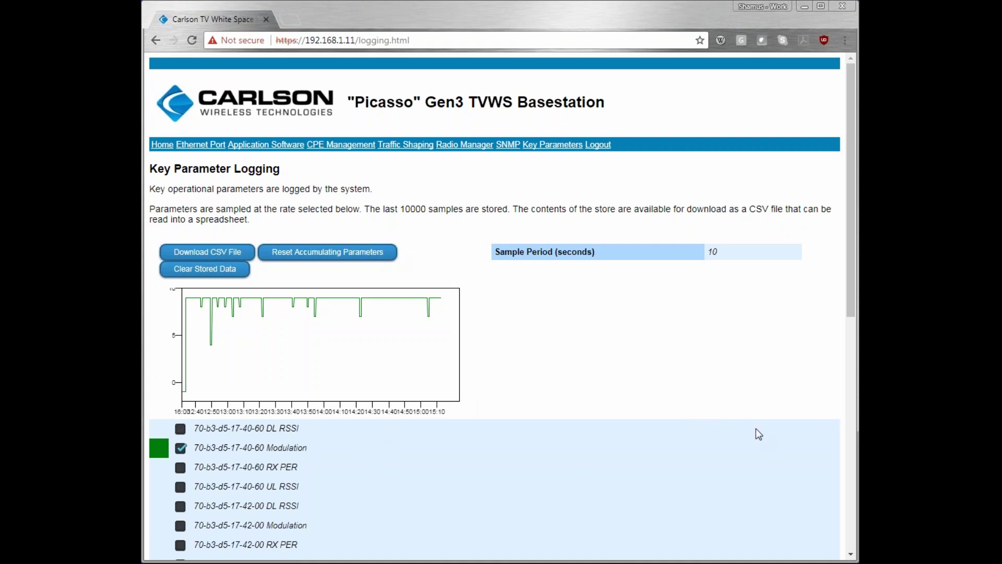
Step: Scroll down and back up through the Key Parameter Logging list and its RSSI graph
{"action": "scroll", "coordinate": [755, 429], "scroll_direction": "down", "scroll_amount": 8}
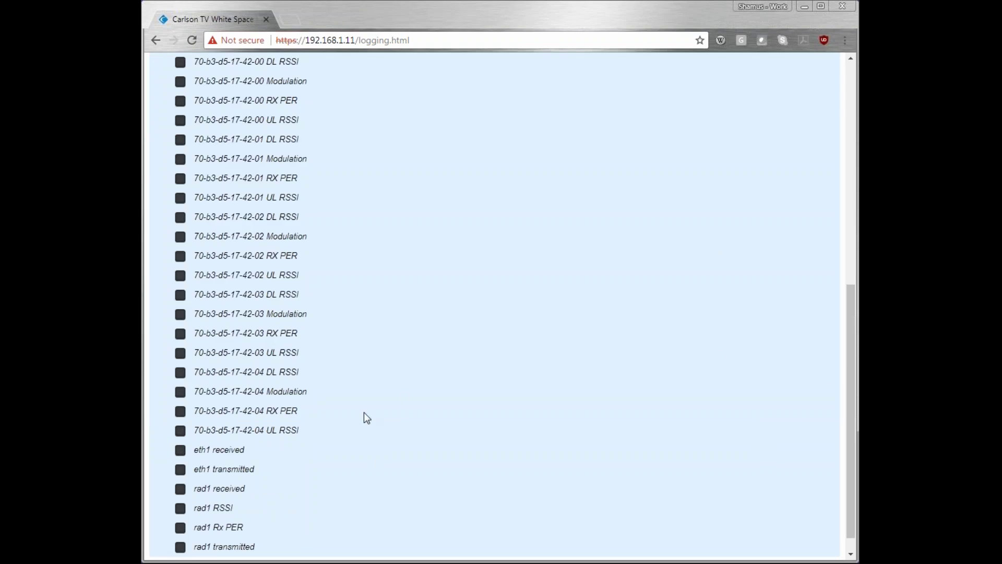
{"action": "scroll", "coordinate": [802, 346], "scroll_direction": "up", "scroll_amount": 7}
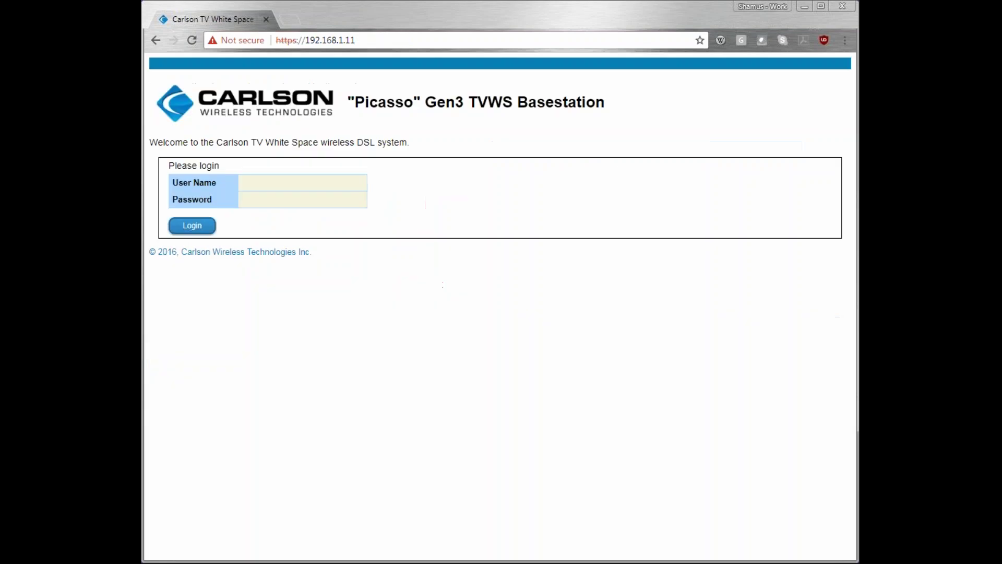
Step: Sign in with the admin user name and the account password to return to System Status
{"action": "left_click", "coordinate": [281, 180]}
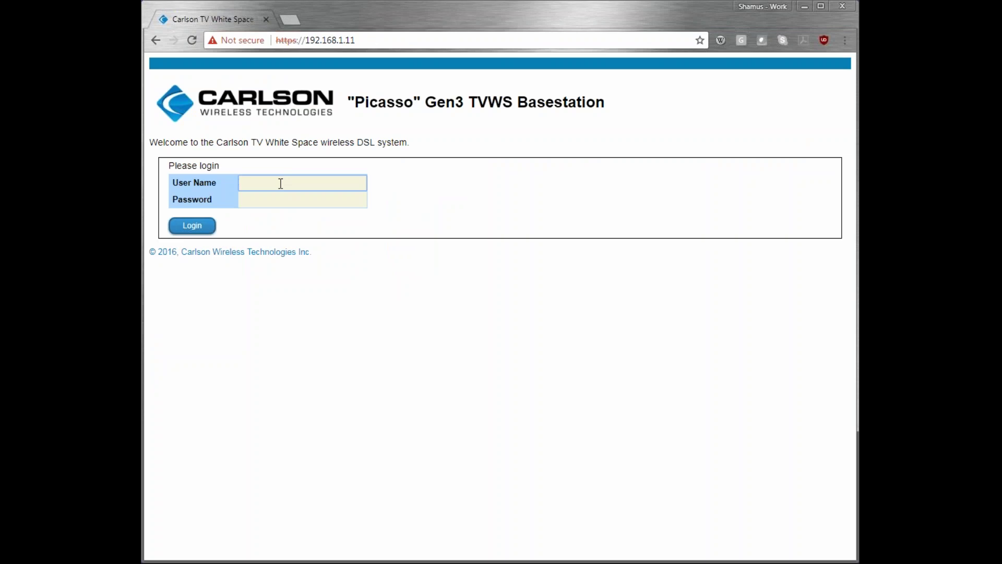
{"action": "type", "text": "Admin"}
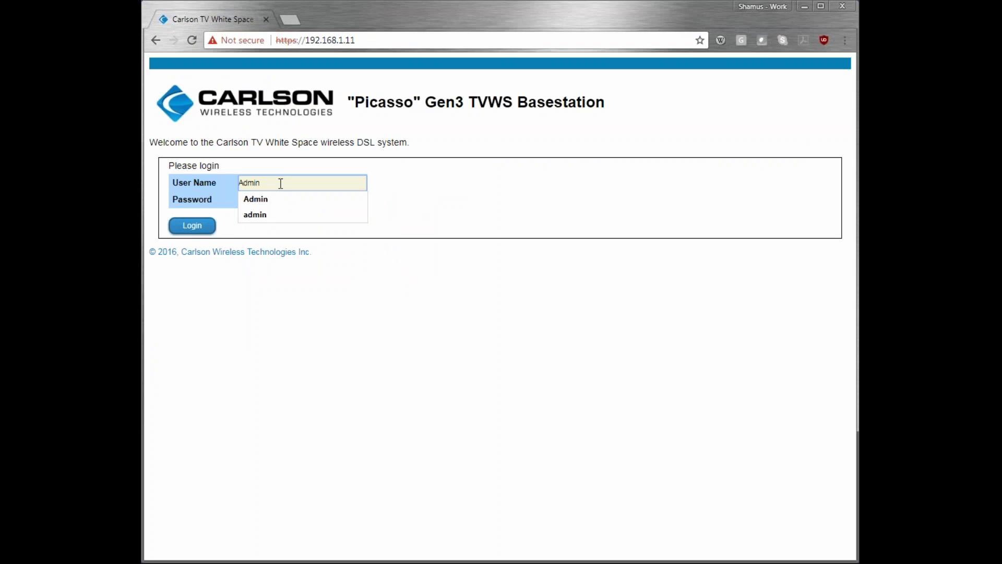
{"action": "key", "text": "Tab"}
{"action": "type", "text": "admin"}
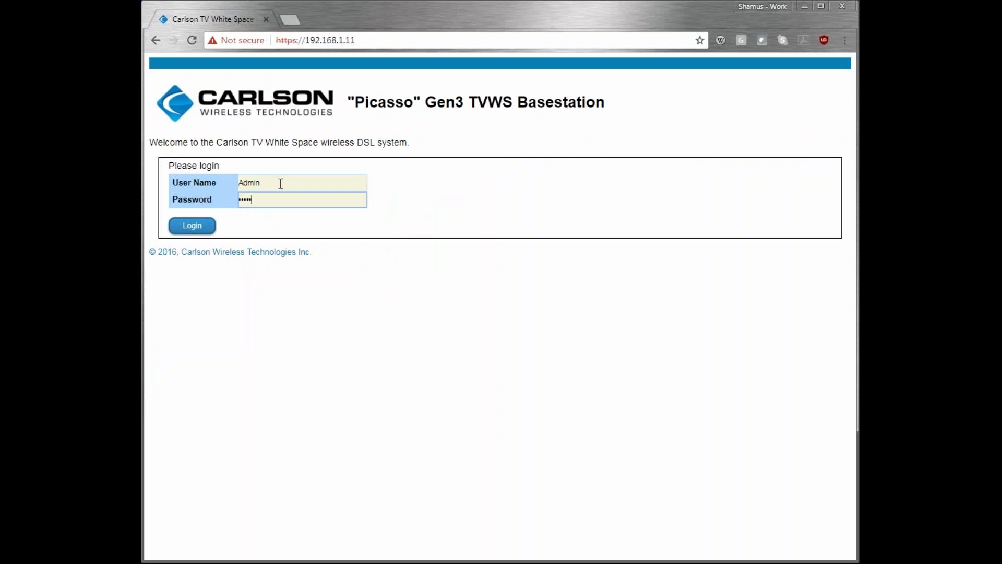
{"action": "key", "text": "Return"}
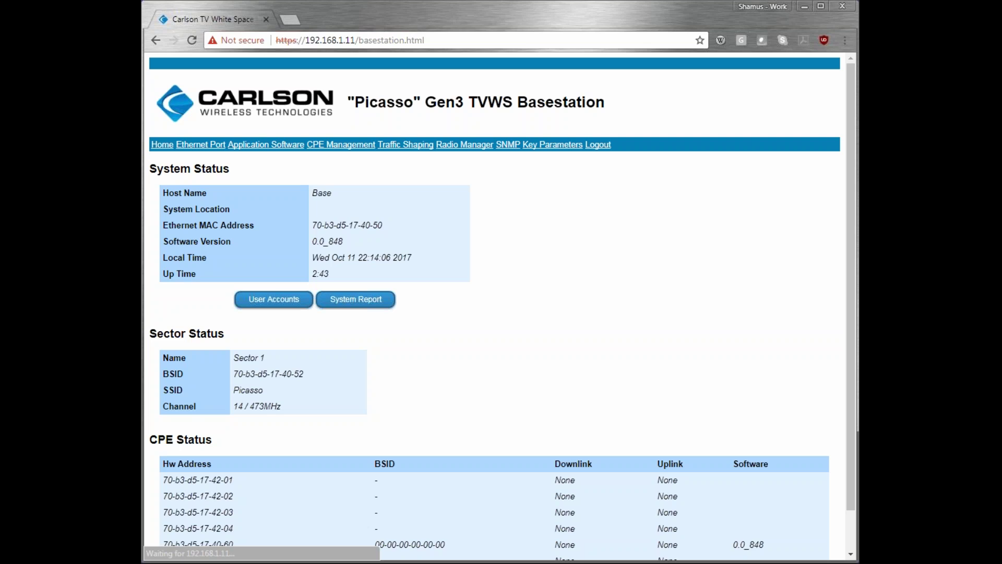